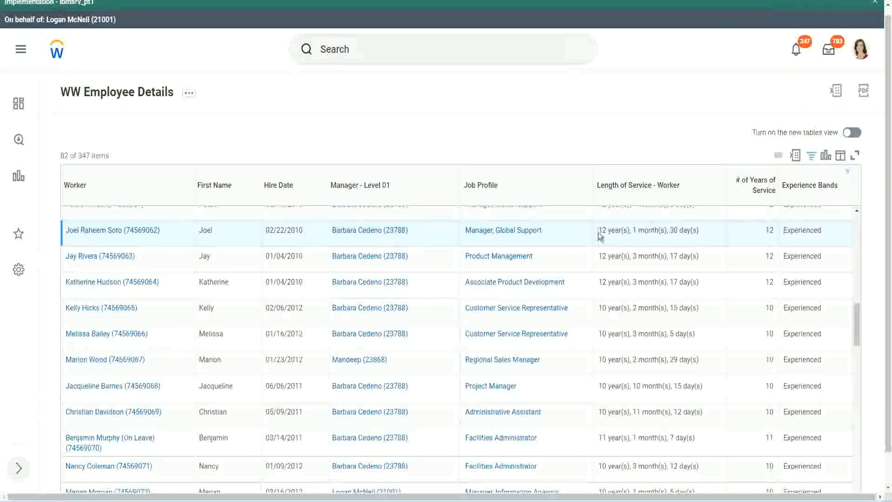
Step: Compare the Length of Service - Worker values with # of Years of Service for several employees in the WW Employee Details report
{"action": "left_click_drag", "start_coordinate": [604, 230], "coordinate": [598, 231]}
{"action": "left_click", "coordinate": [632, 228]}
{"action": "left_click_drag", "start_coordinate": [597, 232], "coordinate": [683, 230]}
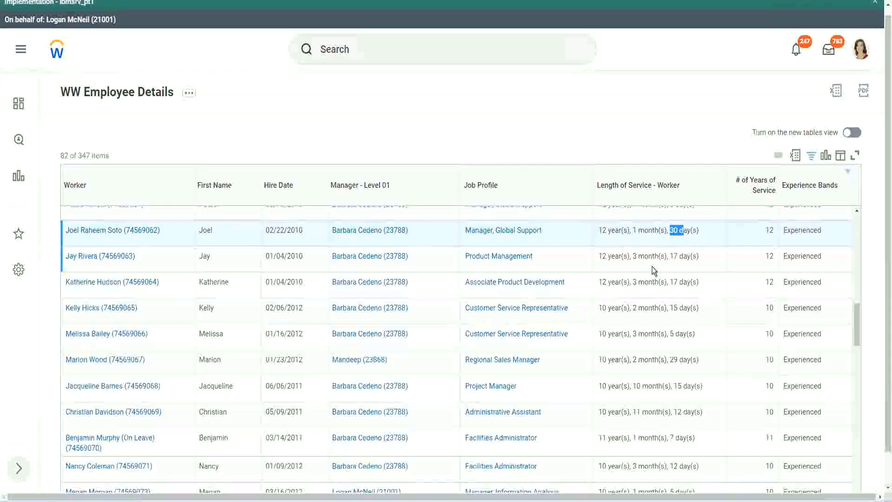
{"action": "double_click", "coordinate": [771, 229]}
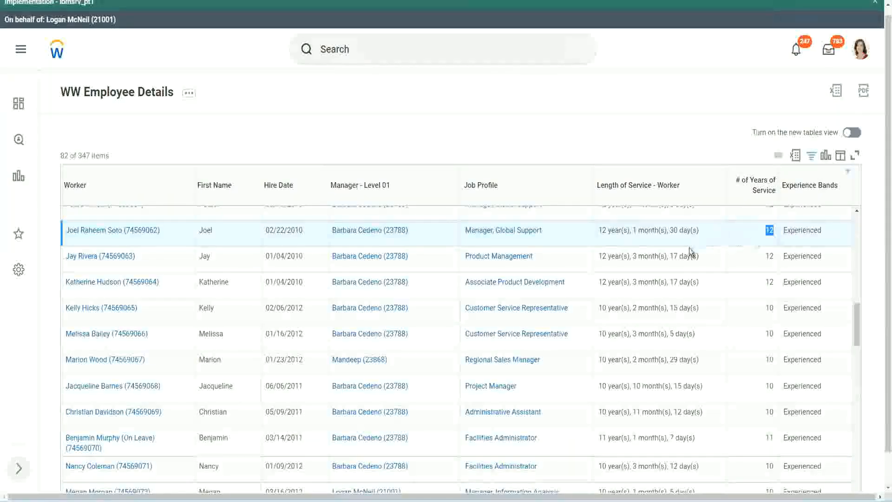
{"action": "left_click", "coordinate": [611, 412]}
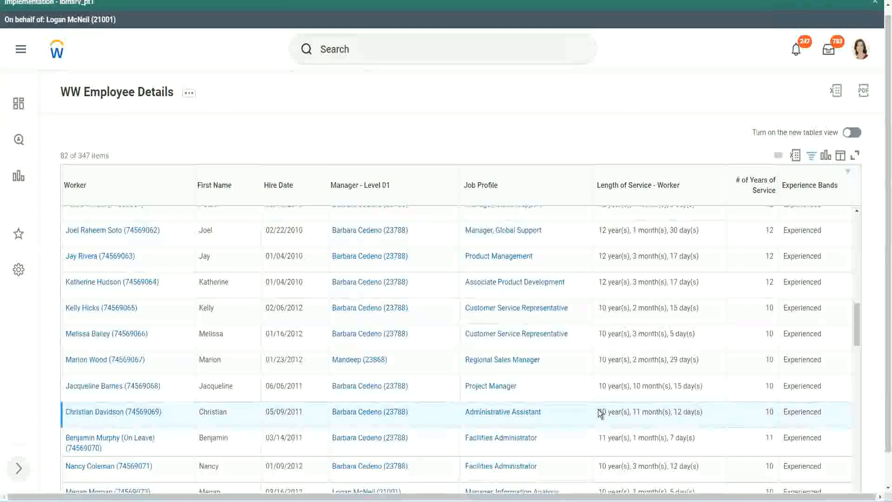
{"action": "left_click_drag", "start_coordinate": [633, 411], "coordinate": [691, 411]}
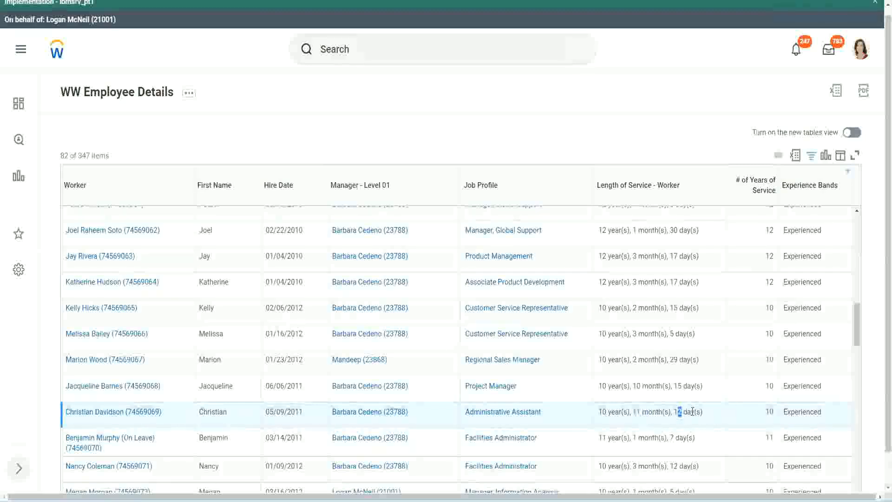
{"action": "left_click", "coordinate": [692, 412]}
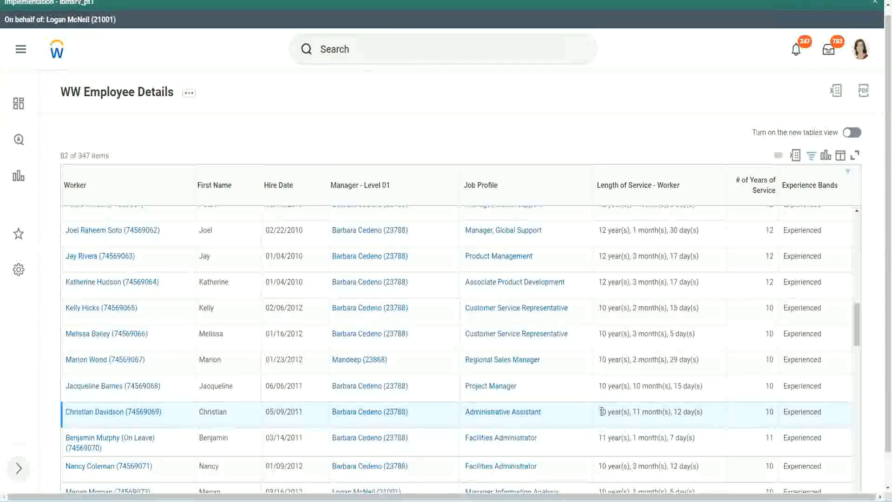
{"action": "double_click", "coordinate": [768, 412]}
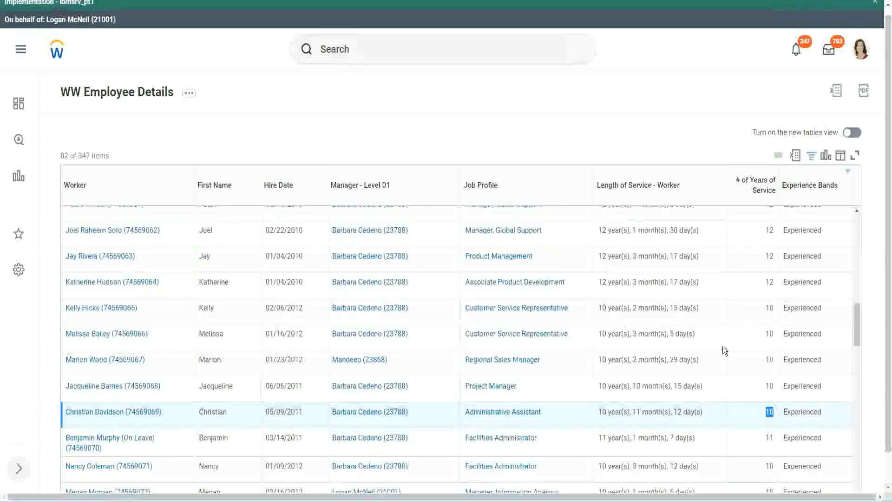
{"action": "left_click", "coordinate": [766, 286]}
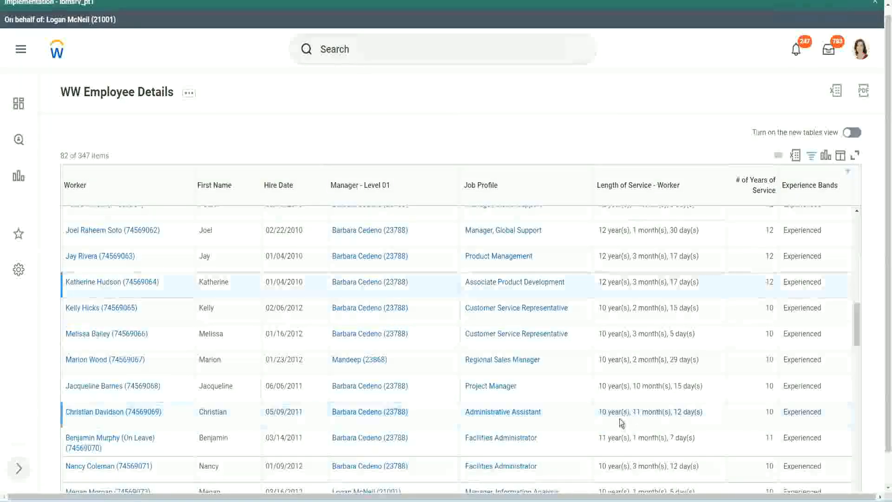
{"action": "double_click", "coordinate": [601, 411]}
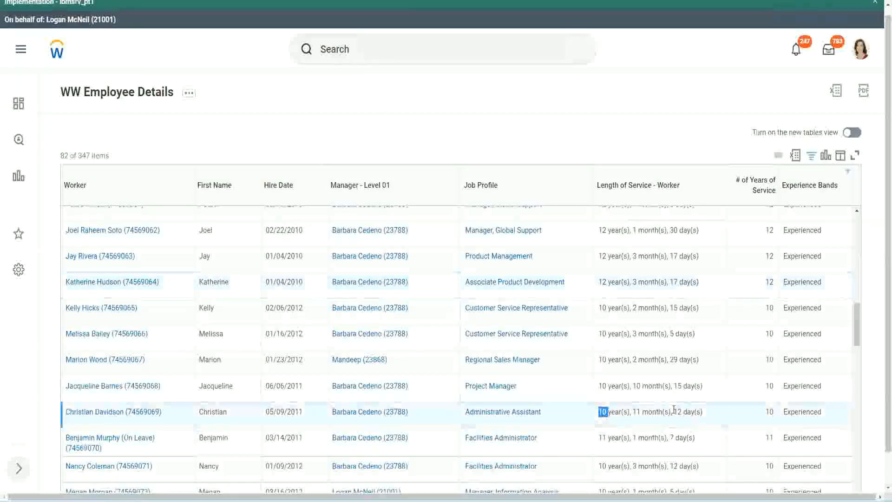
{"action": "left_click", "coordinate": [673, 409]}
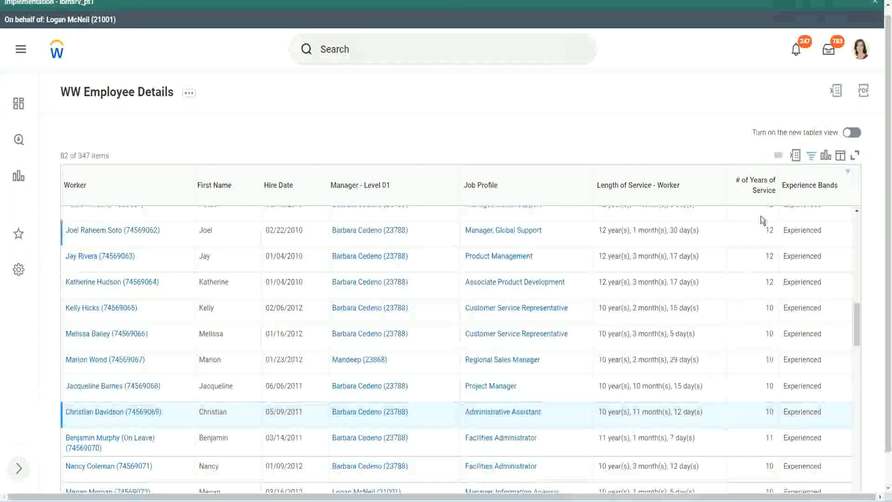
{"action": "left_click", "coordinate": [769, 231]}
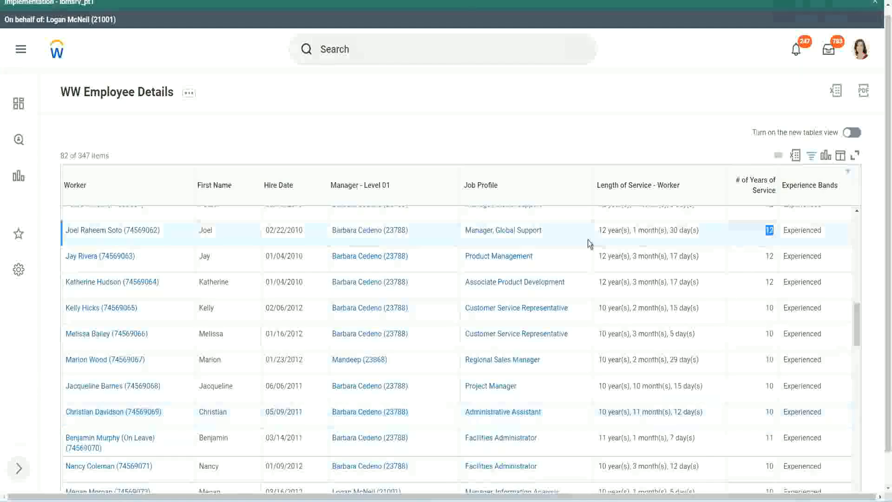
{"action": "left_click_drag", "start_coordinate": [598, 230], "coordinate": [711, 229]}
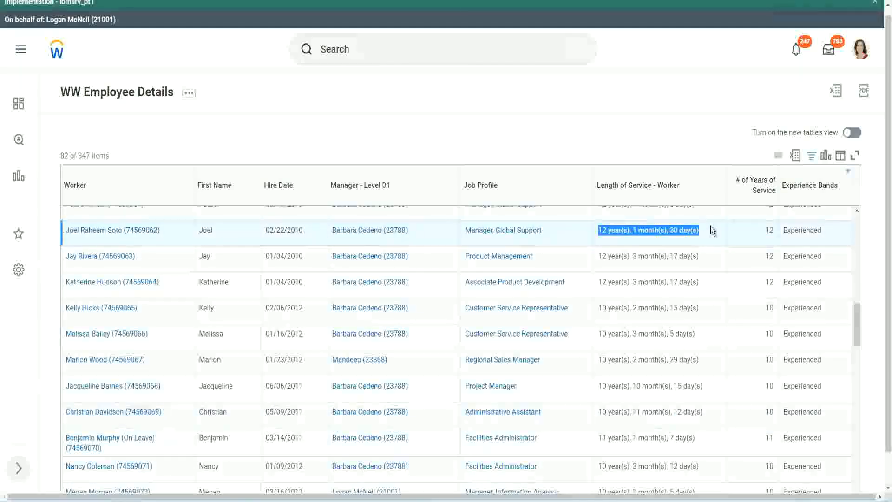
{"action": "left_click", "coordinate": [692, 411]}
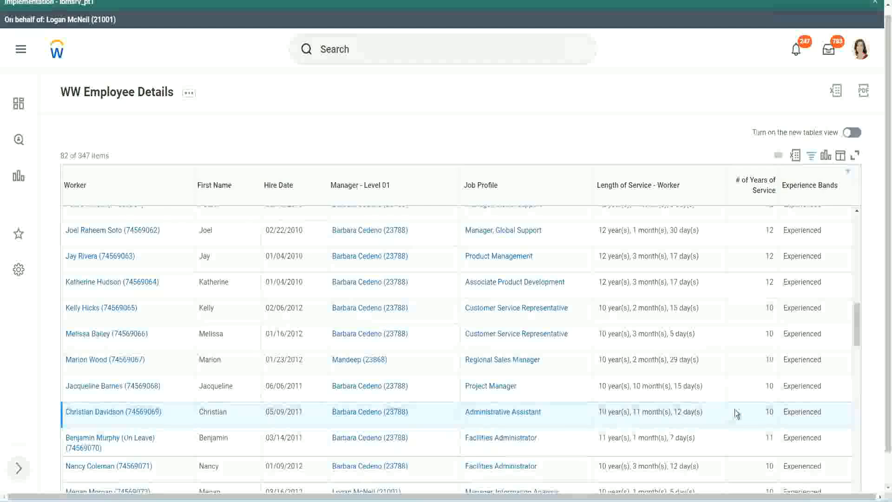
{"action": "double_click", "coordinate": [770, 411]}
{"action": "left_click", "coordinate": [737, 415]}
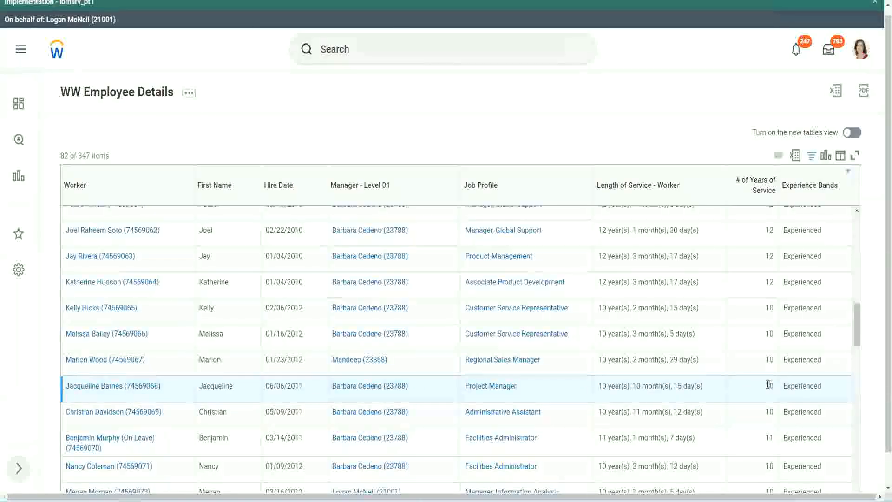
{"action": "double_click", "coordinate": [636, 386]}
{"action": "left_click", "coordinate": [666, 386]}
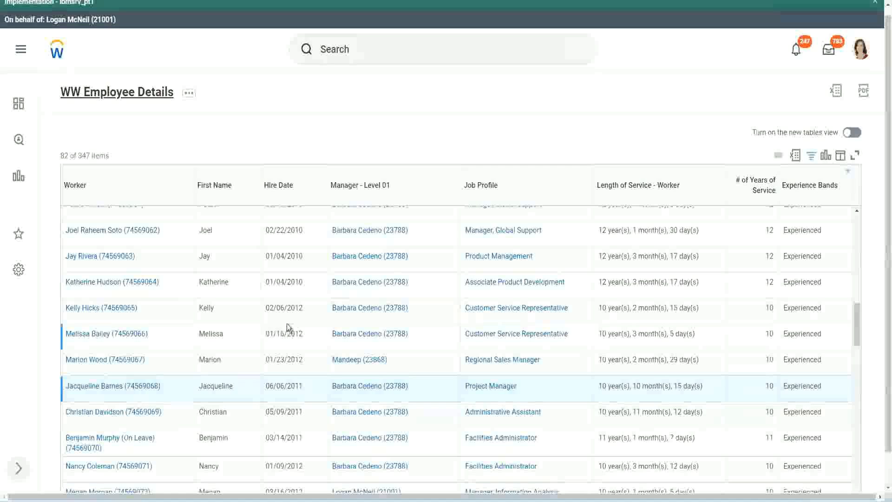
Step: Open CF-WW-Eval Exp-Derive Experience Bands from Years of Service from the report definition in a new tab and dismiss the Implementation banner
{"action": "scroll", "coordinate": [292, 325], "scroll_direction": "down", "scroll_amount": 4}
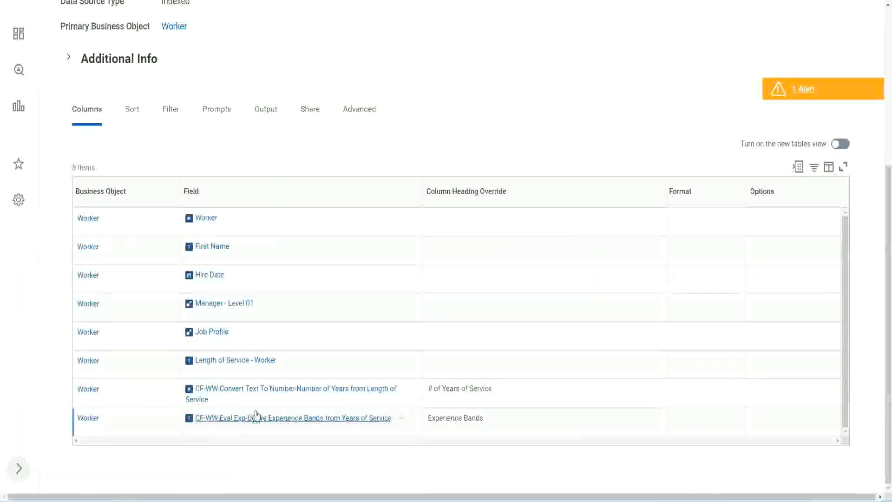
{"action": "right_click", "coordinate": [243, 422]}
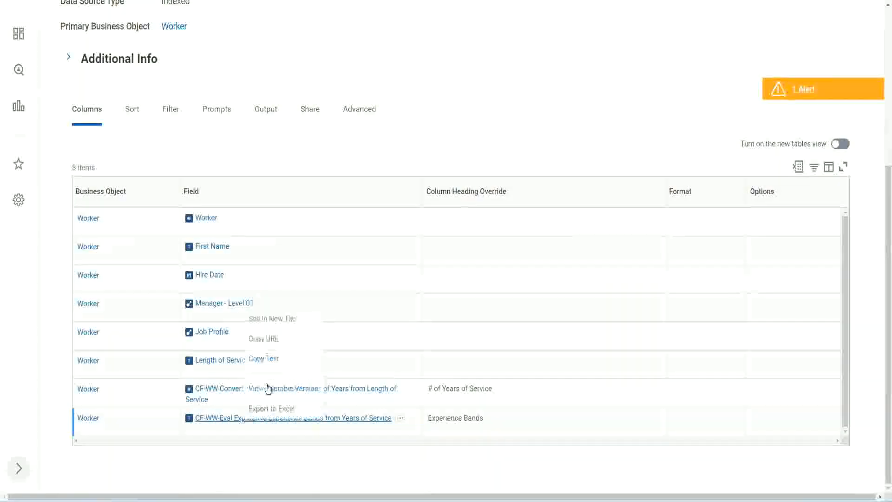
{"action": "left_click", "coordinate": [279, 316]}
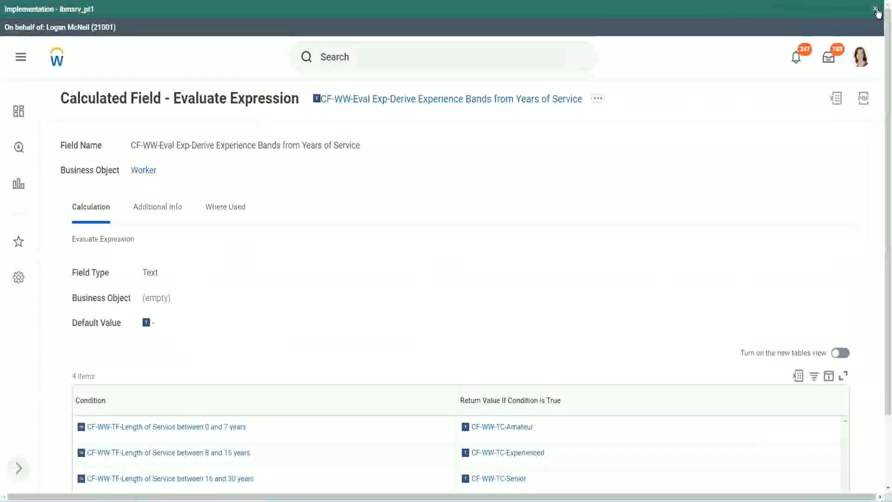
{"action": "left_click", "coordinate": [876, 10]}
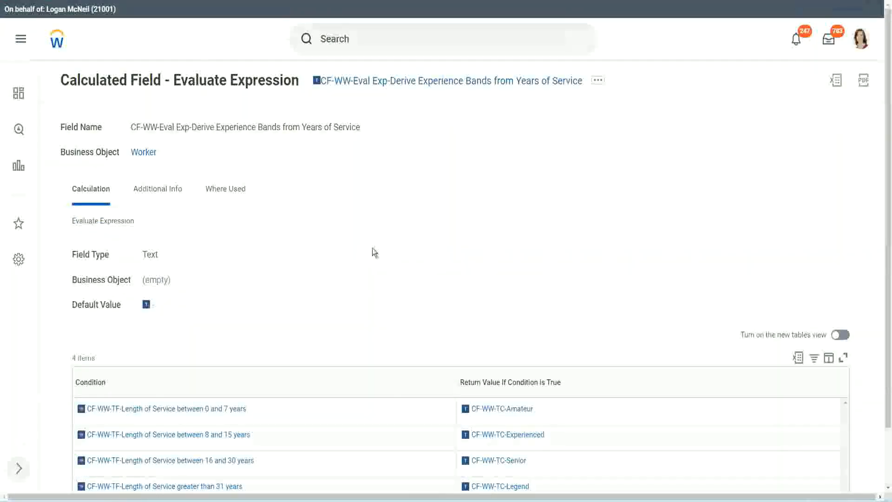
Step: Review the calculated field's experience-band conditions and return values, and copy the field's name as text
{"action": "scroll", "coordinate": [354, 262], "scroll_direction": "down", "scroll_amount": 1}
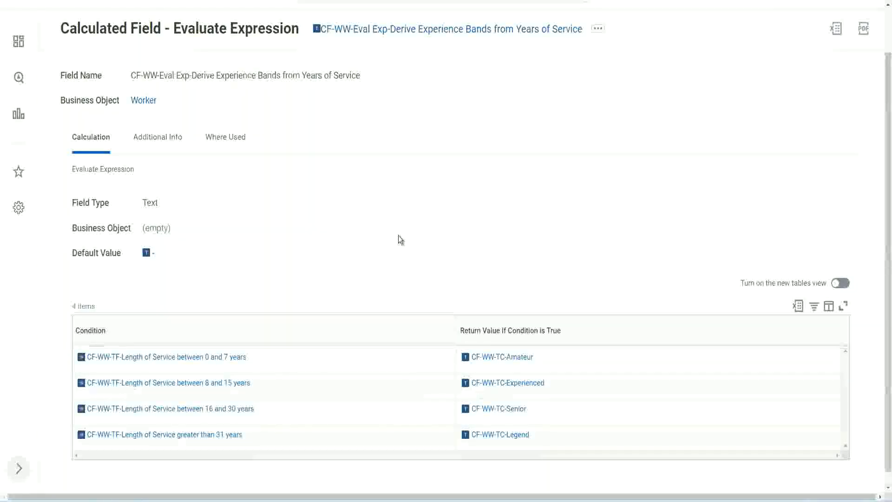
{"action": "left_click", "coordinate": [503, 364]}
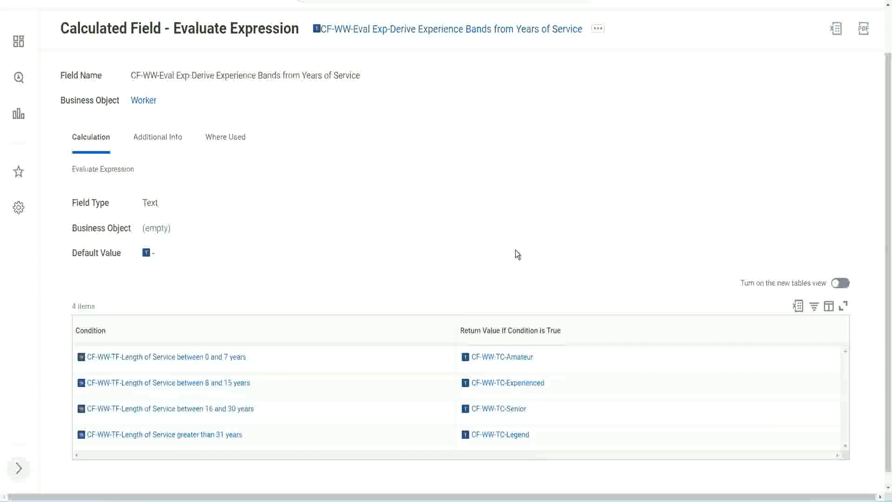
{"action": "left_click", "coordinate": [404, 327]}
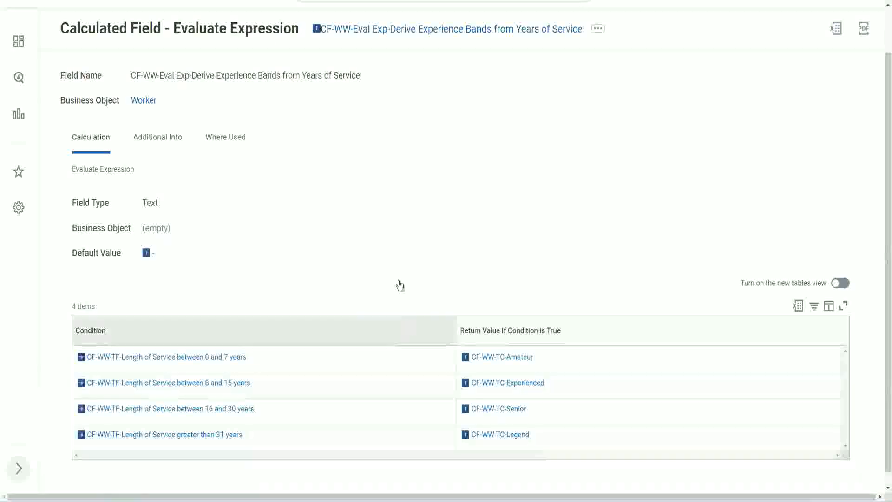
{"action": "left_click", "coordinate": [398, 214]}
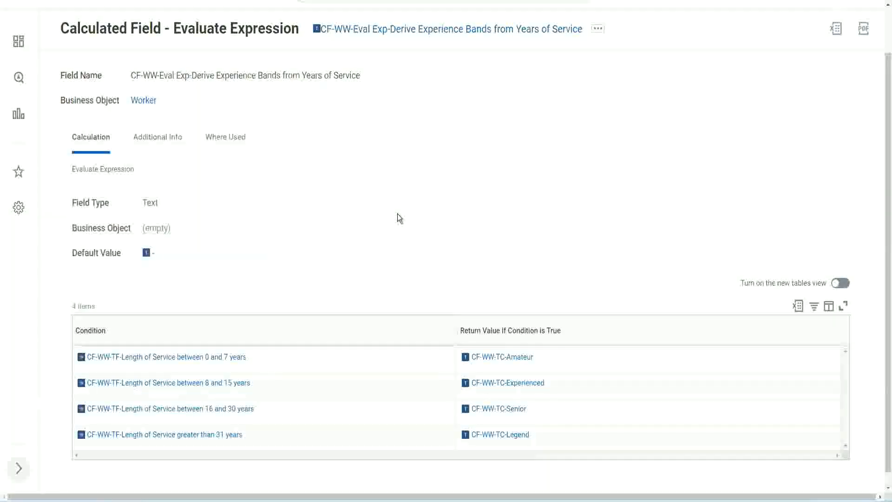
{"action": "right_click", "coordinate": [393, 32]}
{"action": "left_click", "coordinate": [416, 84]}
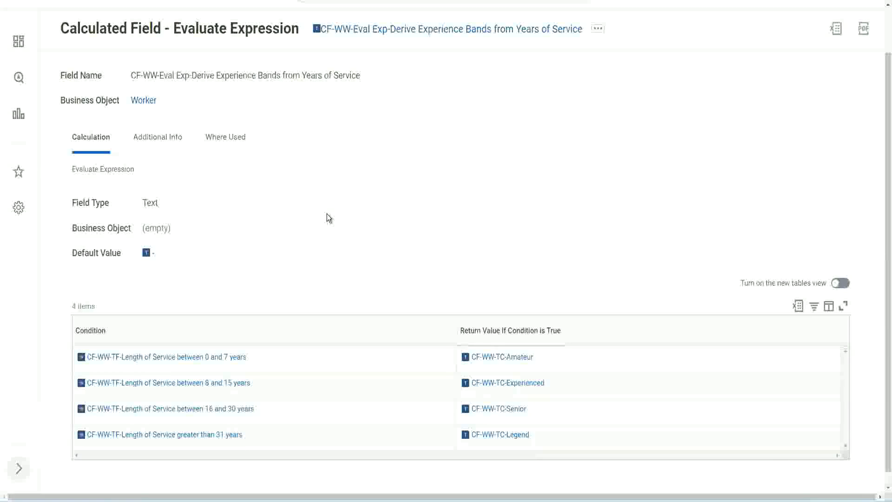
Step: Return to the WW Employee Details custom report, search for "create cal field" and open the Create Calculated Field task
{"action": "scroll", "coordinate": [346, 184], "scroll_direction": "up", "scroll_amount": 2}
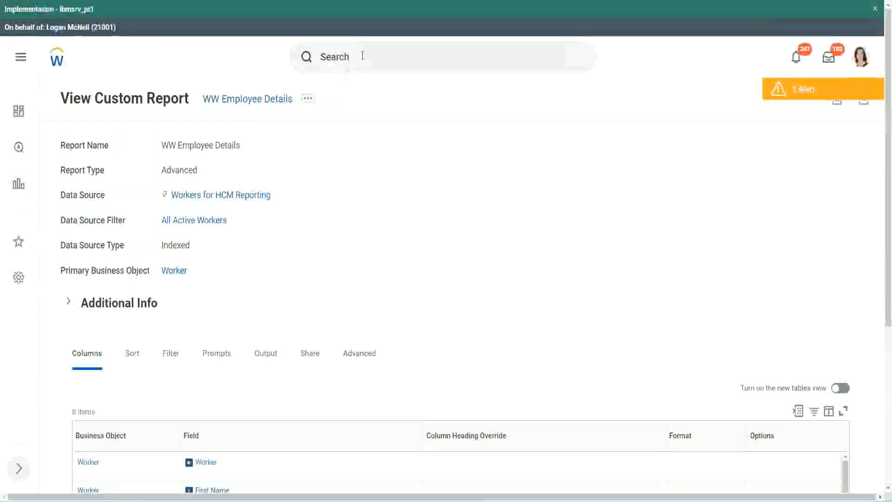
{"action": "left_click", "coordinate": [362, 56]}
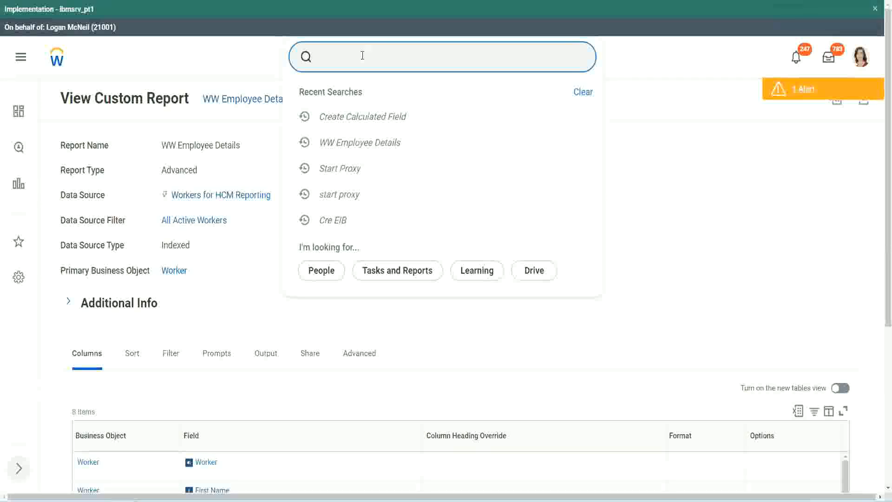
{"action": "type", "text": "create cal field"}
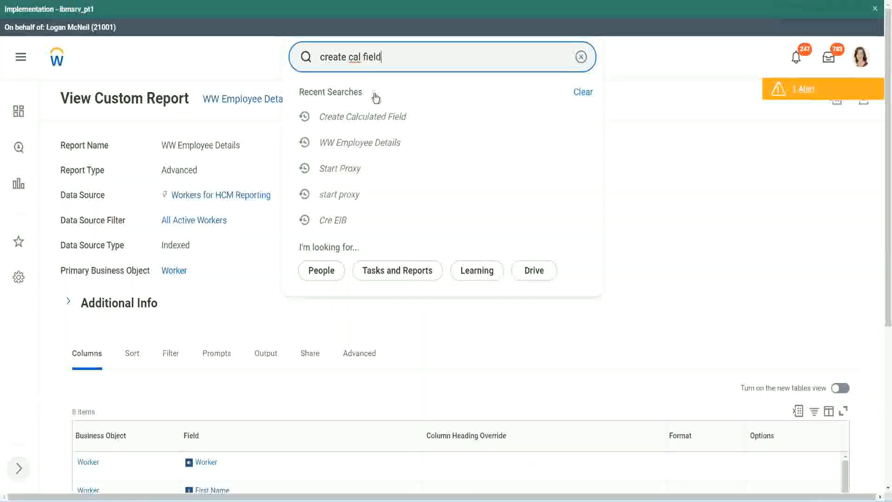
{"action": "left_click", "coordinate": [375, 96]}
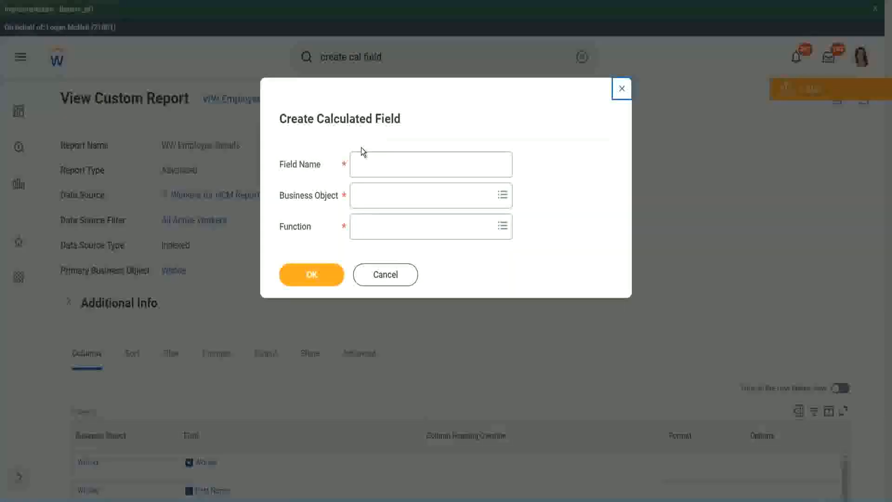
Step: Enter the field name CF-WW-Eval Exp-Derive Experience Bands from Years of Service for the new calculated field
{"action": "left_click", "coordinate": [377, 165]}
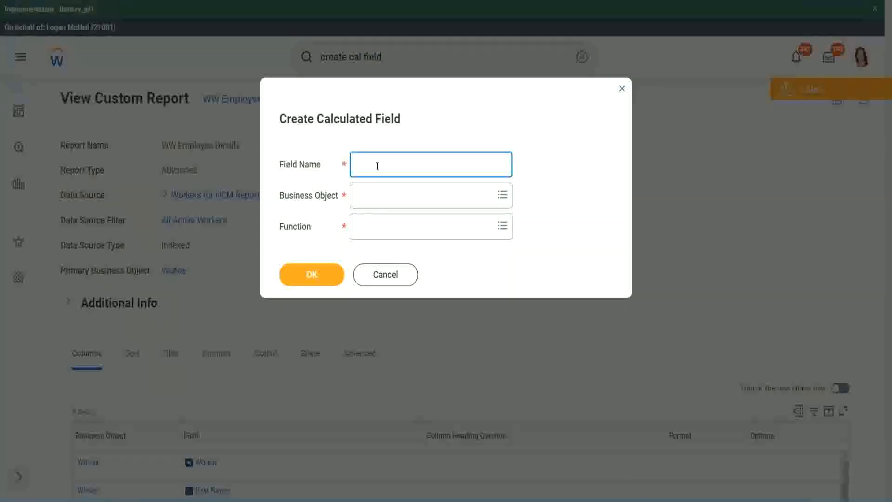
{"action": "type", "text": "Derive Experience Bands from Years of Service"}
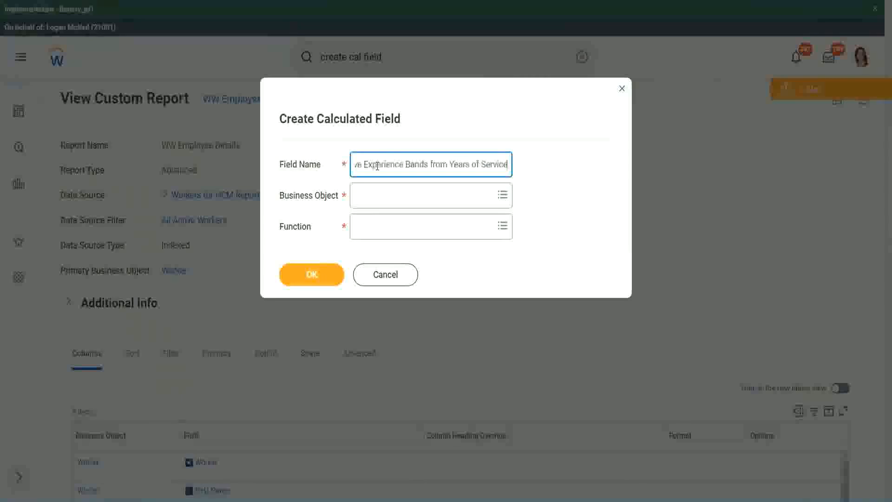
{"action": "left_click_drag", "start_coordinate": [407, 164], "coordinate": [328, 150]}
{"action": "left_click", "coordinate": [402, 164]}
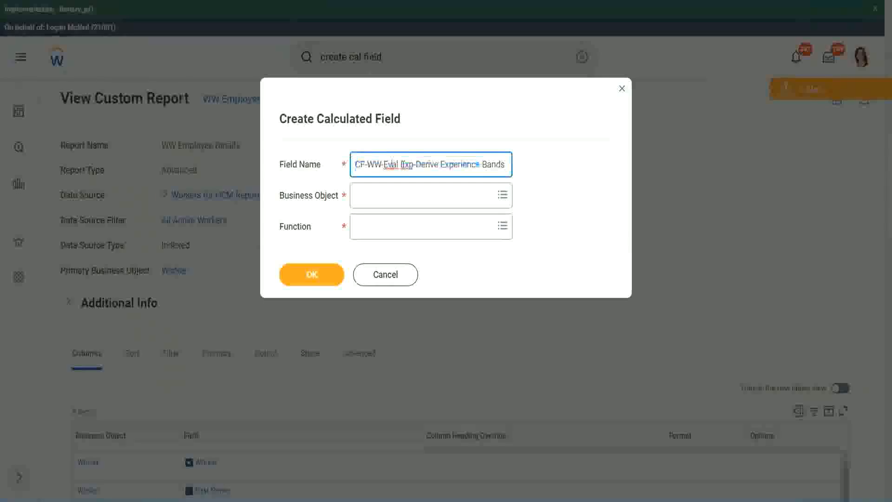
Step: Change the new calculated field's name to CF-WW-Eval Exp Bands-Derive Experience Band
{"action": "double_click", "coordinate": [405, 165]}
{"action": "left_click", "coordinate": [414, 190]}
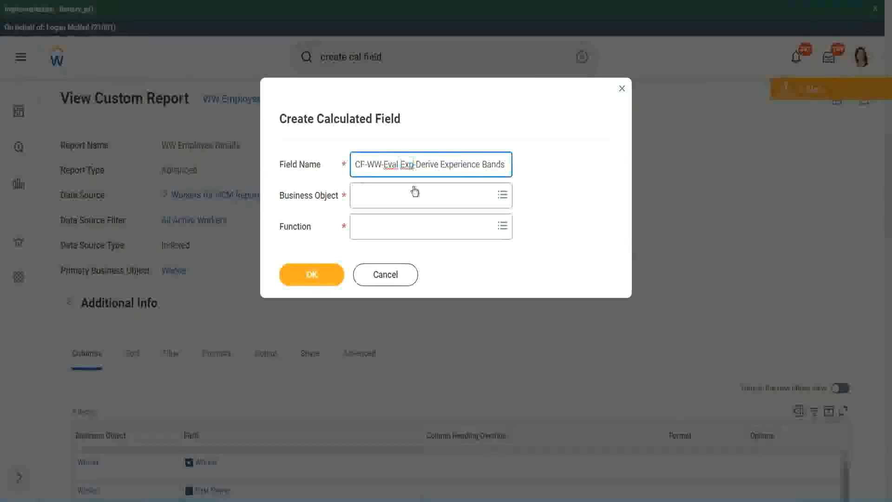
{"action": "type", "text": "bands"}
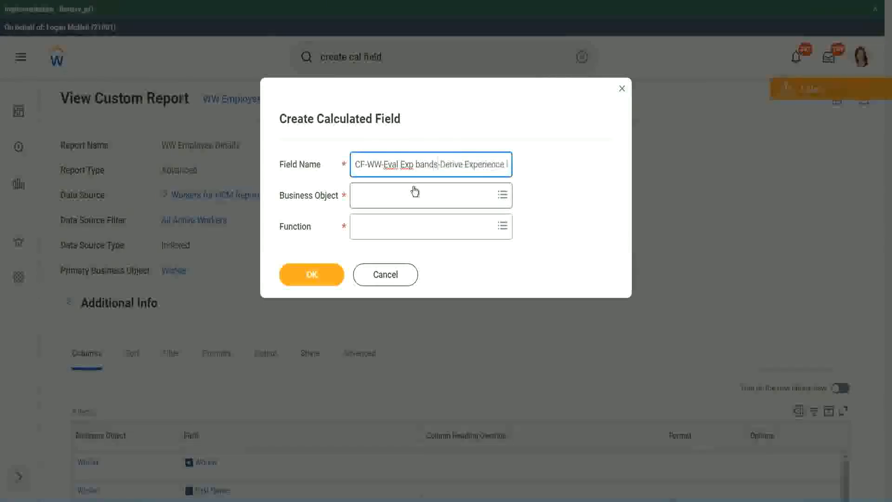
{"action": "key", "text": "Left"}
{"action": "key", "text": "Left"}
{"action": "key", "text": "Left"}
{"action": "key", "text": "Left"}
{"action": "key", "text": "shift+Left"}
{"action": "type", "text": "B"}
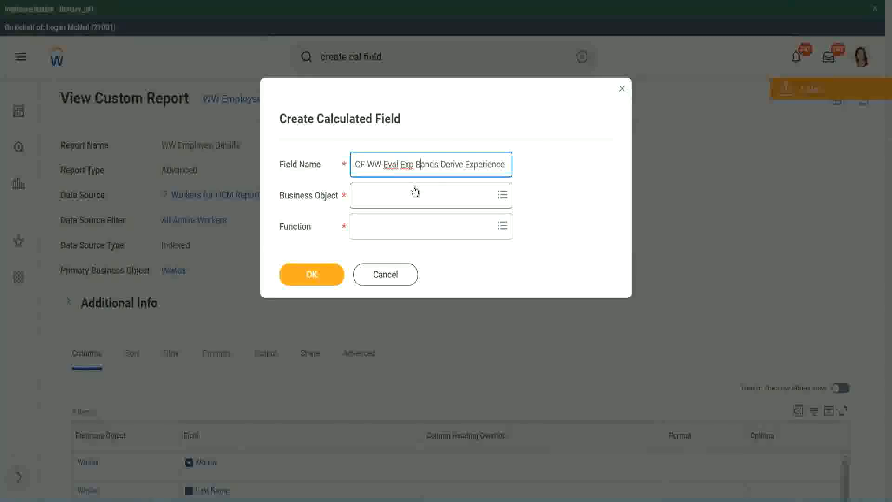
{"action": "key", "text": "Right"}
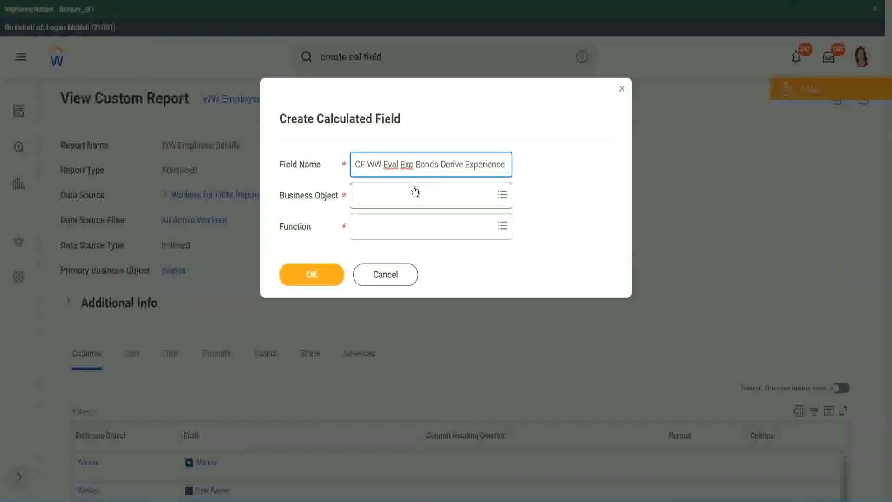
{"action": "type", "text": "Band"}
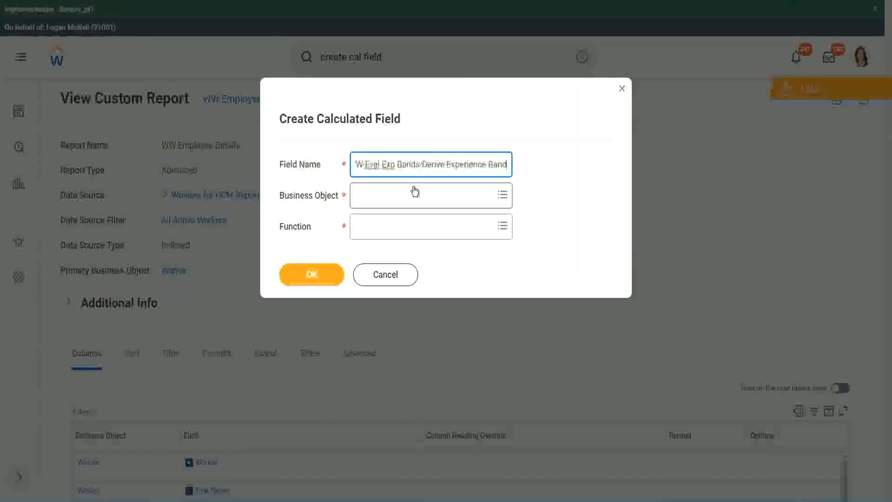
Step: Change the field name to CF-WW-Eval Exp Bands-Determine Experience Bands from Years of Service
{"action": "type", "text": "s from Years of"}
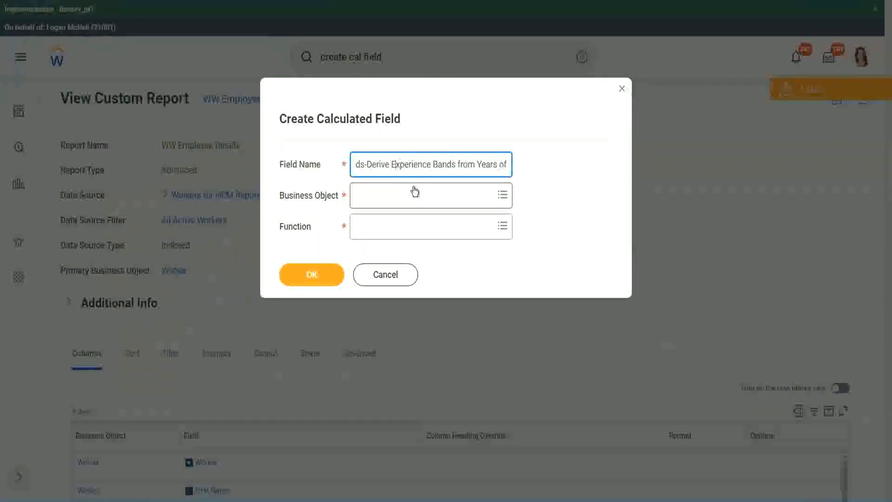
{"action": "key", "text": "shift+Left"}
{"action": "key", "text": "shift+Left"}
{"action": "key", "text": "shift+Left"}
{"action": "key", "text": "shift+Left"}
{"action": "key", "text": "shift+Left"}
{"action": "key", "text": "shift+Left"}
{"action": "type", "text": "Determine"}
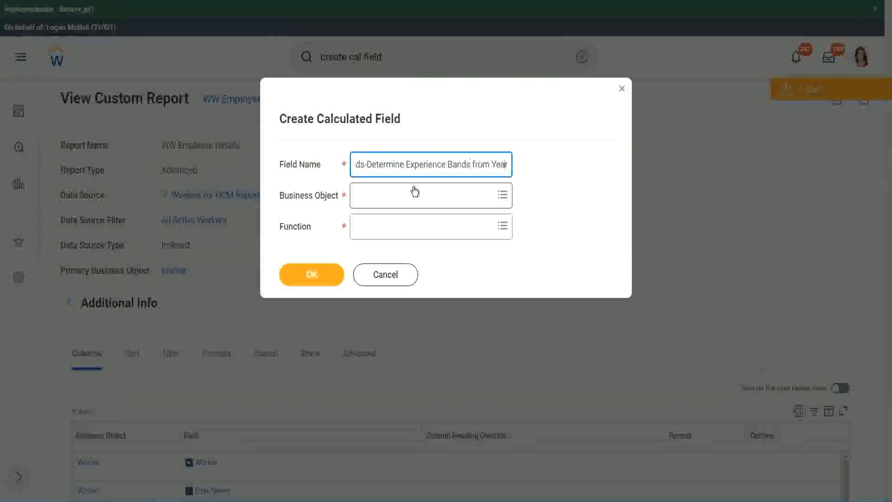
{"action": "key", "text": "End"}
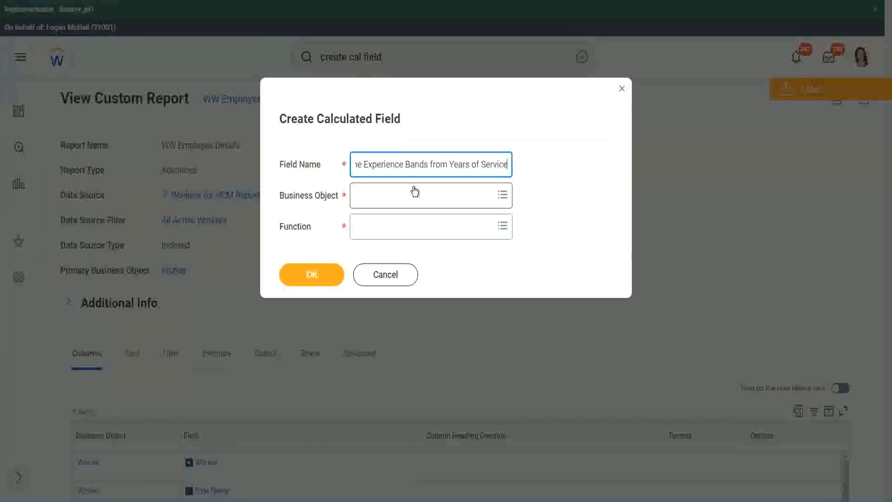
Step: Search the business objects for "worker" and assign Worker as the calculated field's business object
{"action": "left_click", "coordinate": [397, 195]}
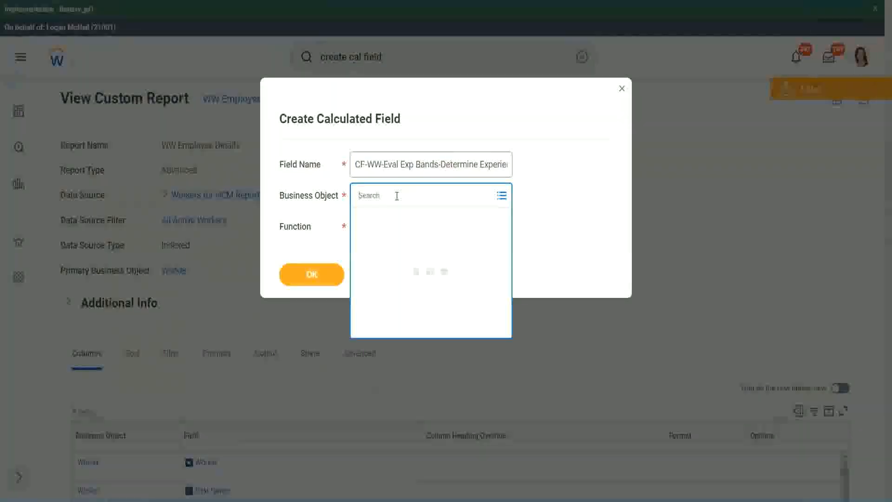
{"action": "type", "text": "work"}
{"action": "key", "text": "Return"}
{"action": "type", "text": "er"}
{"action": "key", "text": "Return"}
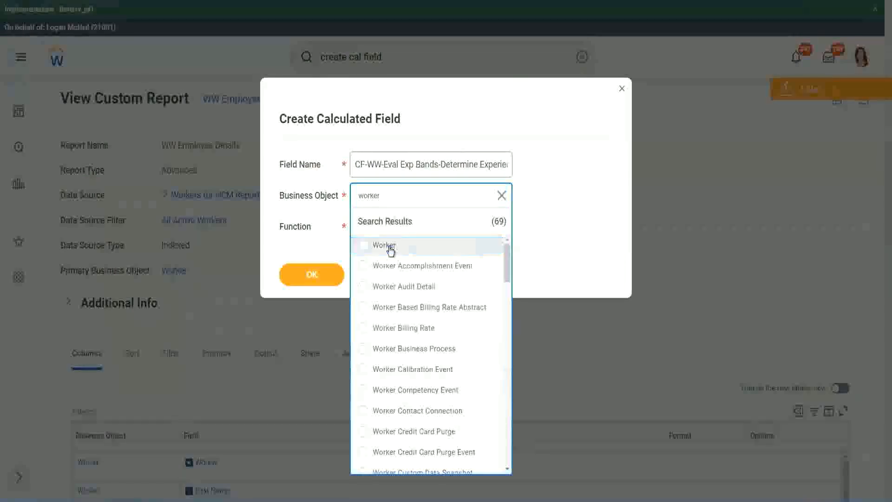
{"action": "left_click", "coordinate": [386, 246]}
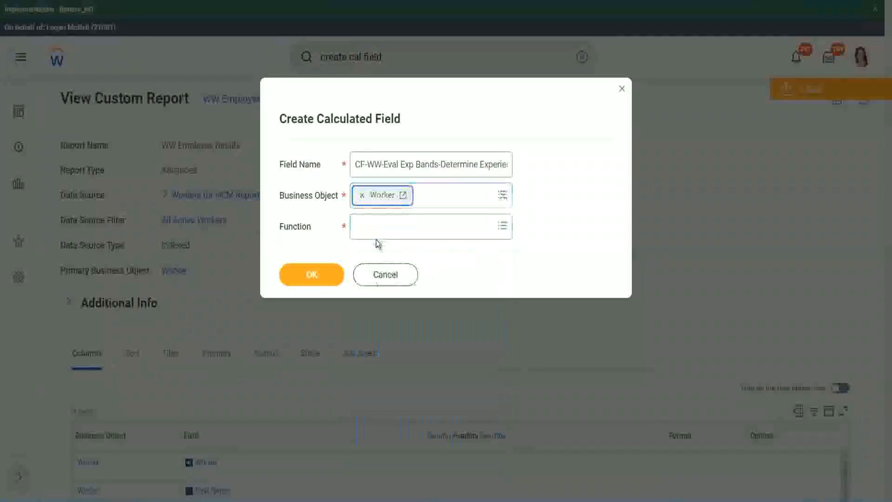
Step: Search the functions for "eval exp" and assign Evaluate Expression Band to the calculated field
{"action": "left_click", "coordinate": [377, 224]}
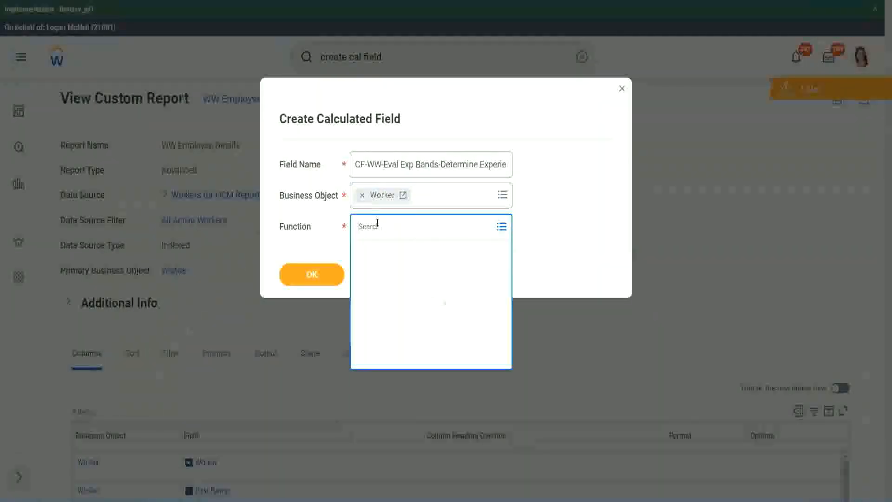
{"action": "type", "text": "eval e"}
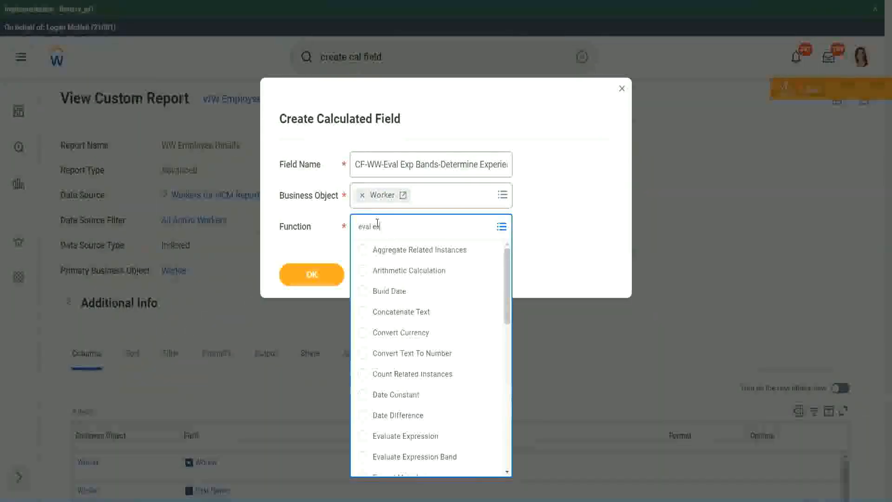
{"action": "type", "text": "xp"}
{"action": "key", "text": "Return"}
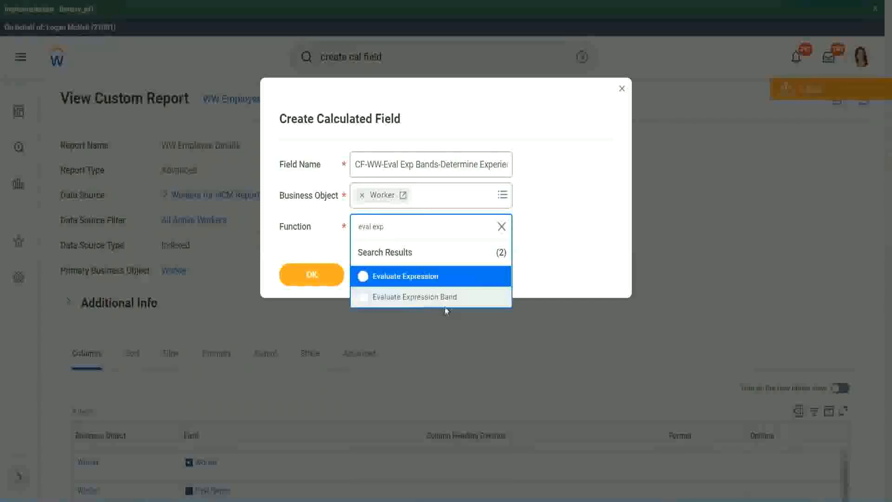
{"action": "left_click", "coordinate": [450, 302]}
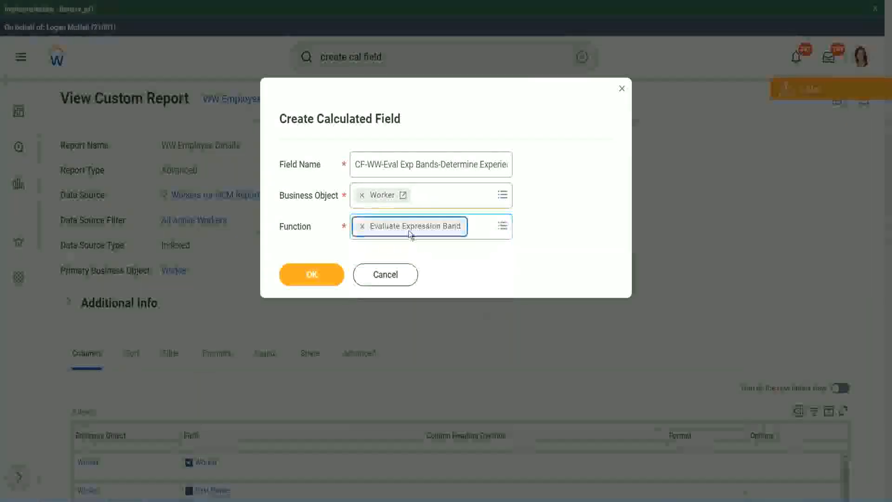
Step: Shorten "Exp Bands" to "Exp Band" in the field name and confirm the new calculated field's basic settings
{"action": "left_click", "coordinate": [438, 164]}
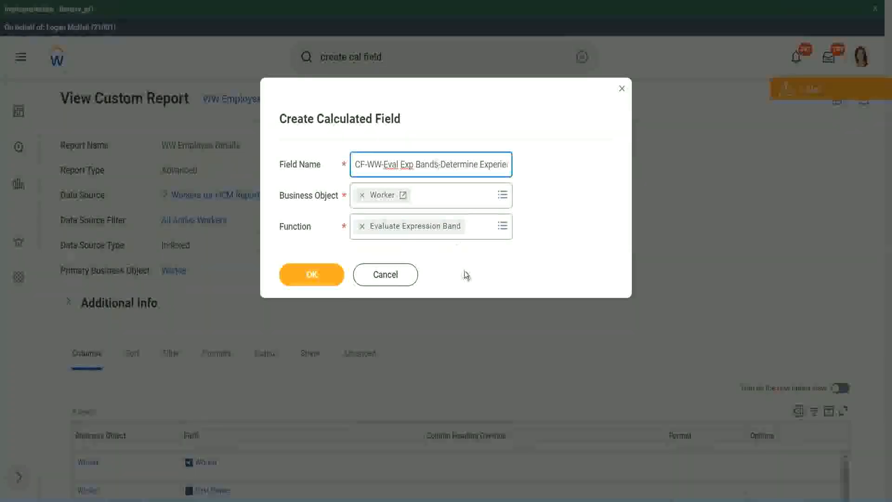
{"action": "key", "text": "BackSpace"}
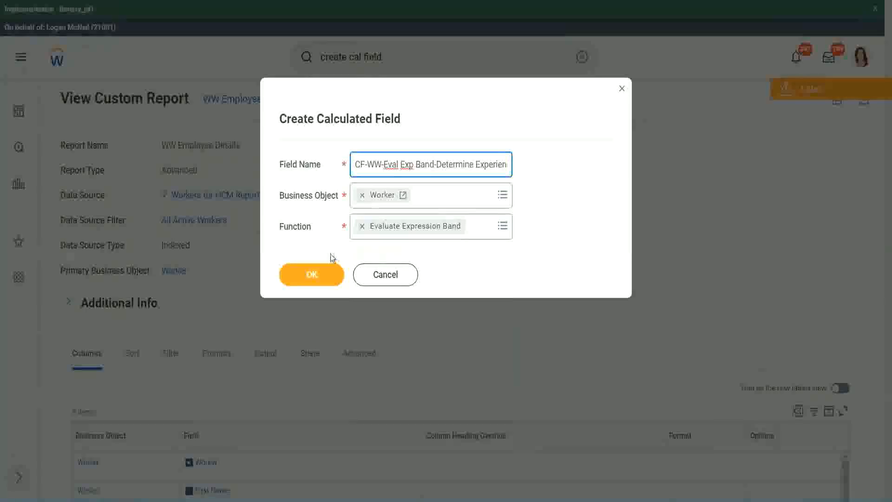
{"action": "left_click", "coordinate": [312, 274]}
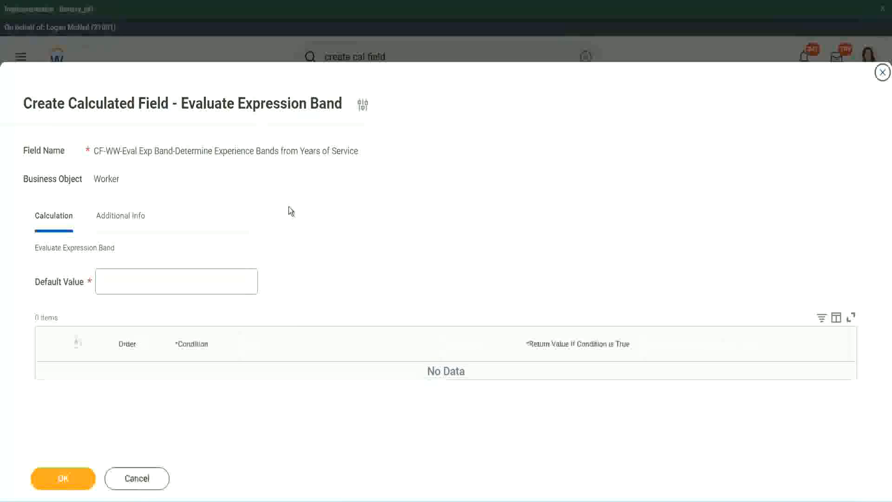
Step: Set the default value to "-" and add a first condition row
{"action": "left_click", "coordinate": [128, 287]}
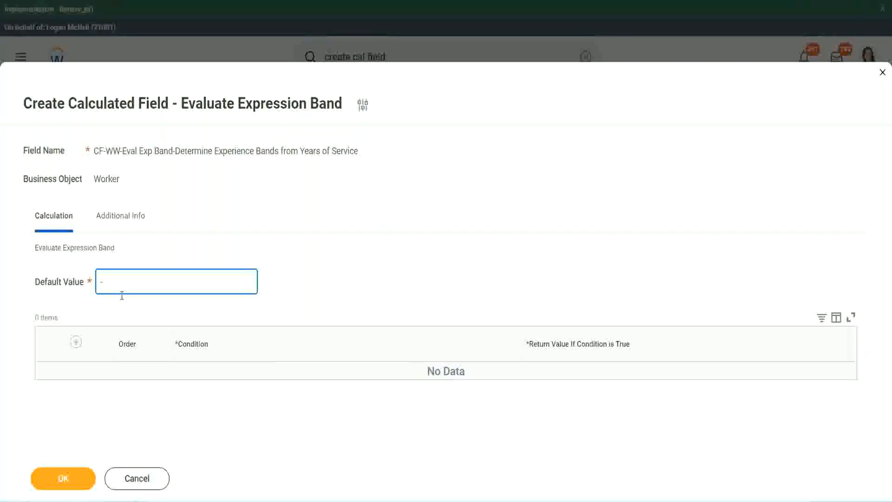
{"action": "left_click", "coordinate": [78, 345]}
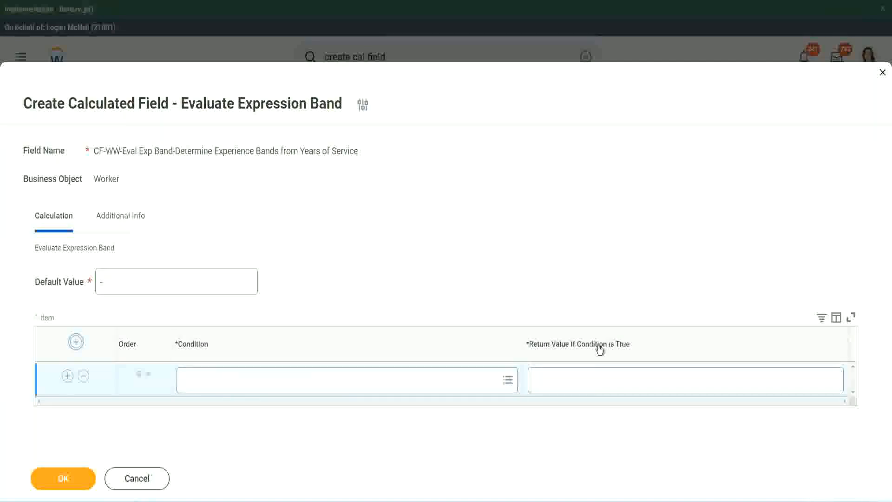
{"action": "left_click", "coordinate": [580, 380]}
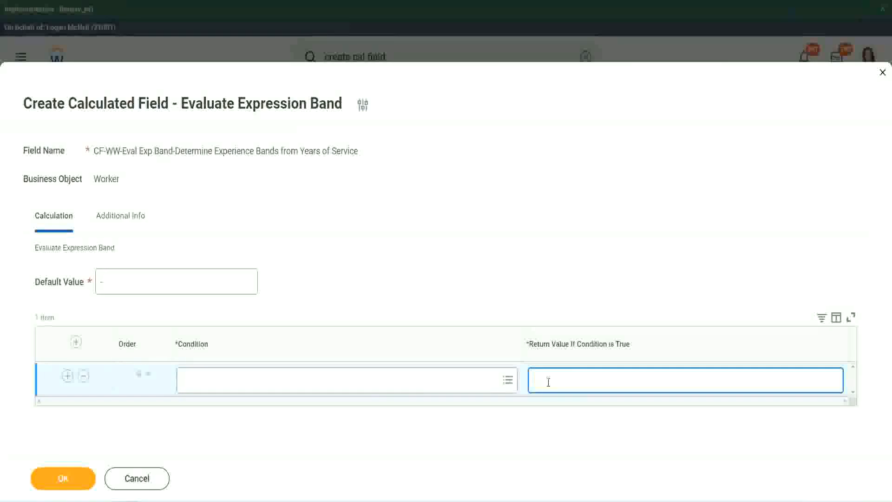
{"action": "type", "text": "adkadjaidjaijdi"}
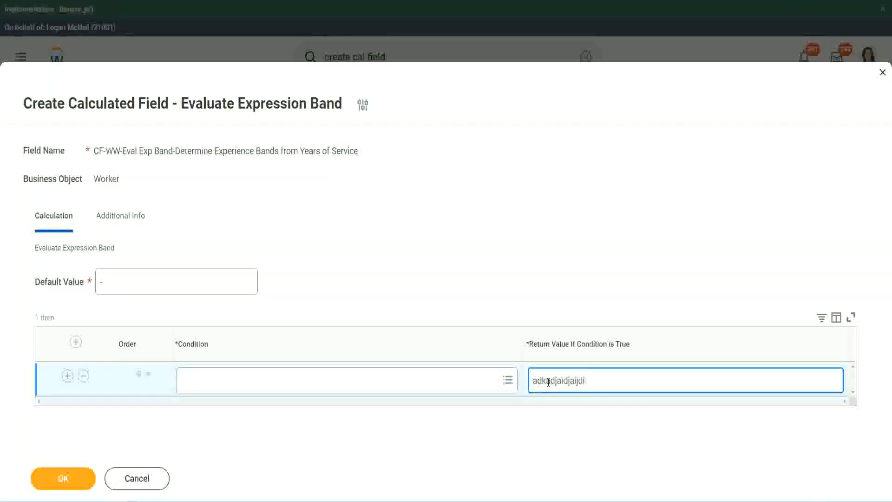
{"action": "key", "text": "BackSpace"}
{"action": "key", "text": "BackSpace"}
{"action": "key", "text": "BackSpace"}
{"action": "key", "text": "BackSpace"}
{"action": "key", "text": "BackSpace"}
{"action": "key", "text": "BackSpace"}
{"action": "key", "text": "BackSpace"}
{"action": "key", "text": "BackSpace"}
{"action": "key", "text": "BackSpace"}
{"action": "key", "text": "BackSpace"}
{"action": "key", "text": "BackSpace"}
{"action": "key", "text": "BackSpace"}
{"action": "key", "text": "BackSpace"}
{"action": "key", "text": "BackSpace"}
{"action": "key", "text": "BackSpace"}
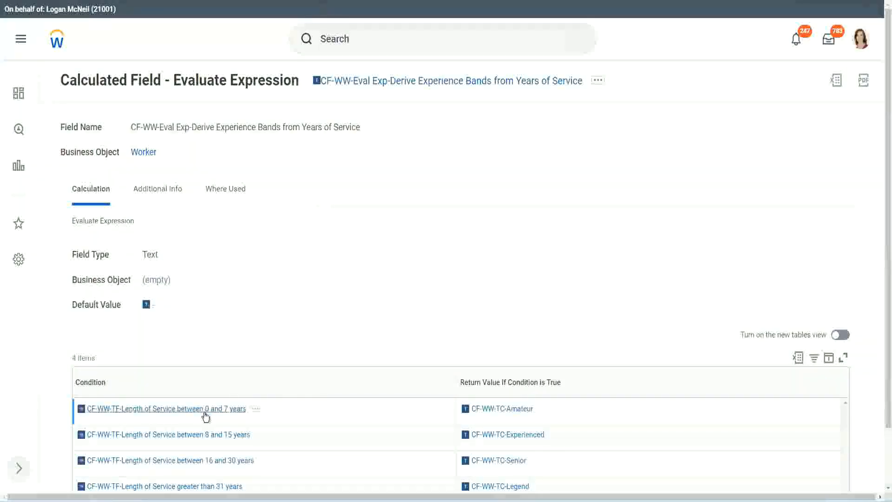
Step: Copy CF-WW-TF-Length of Service between 0 and 7 years from the existing field into the first row's condition and set its return value to Amateur
{"action": "right_click", "coordinate": [205, 411]}
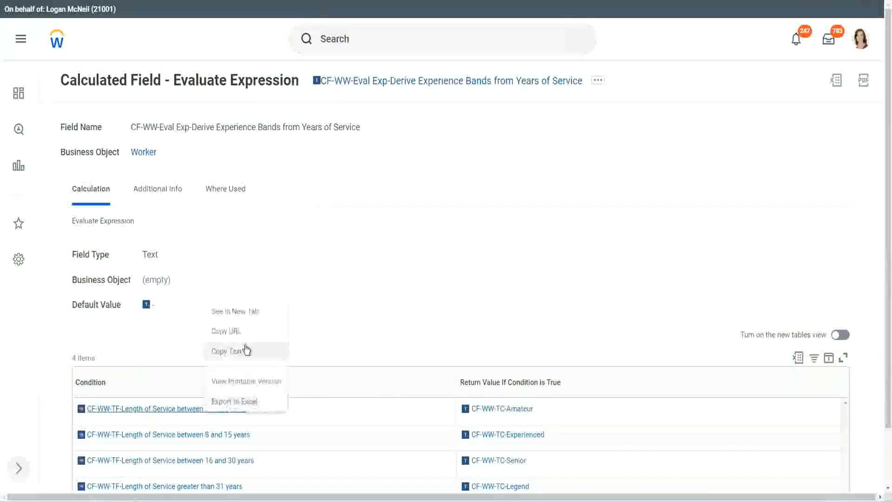
{"action": "left_click", "coordinate": [235, 352]}
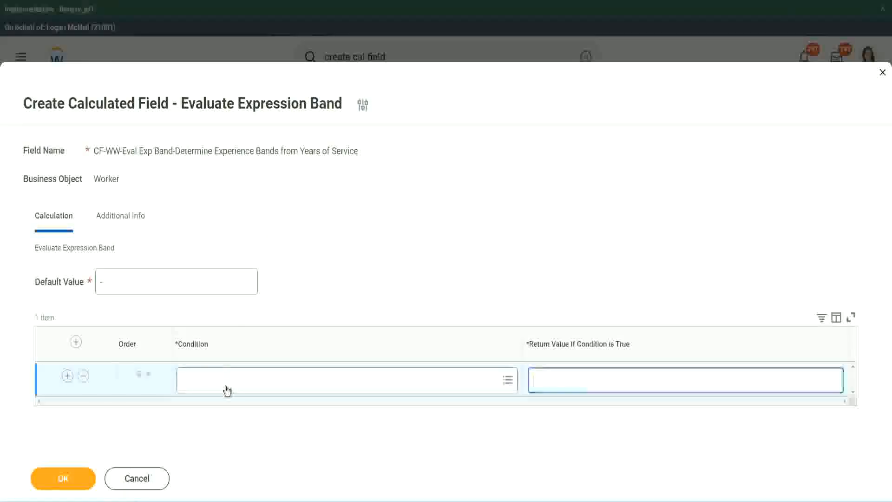
{"action": "left_click", "coordinate": [226, 385]}
{"action": "key", "text": "ctrl+v"}
{"action": "key", "text": "Return"}
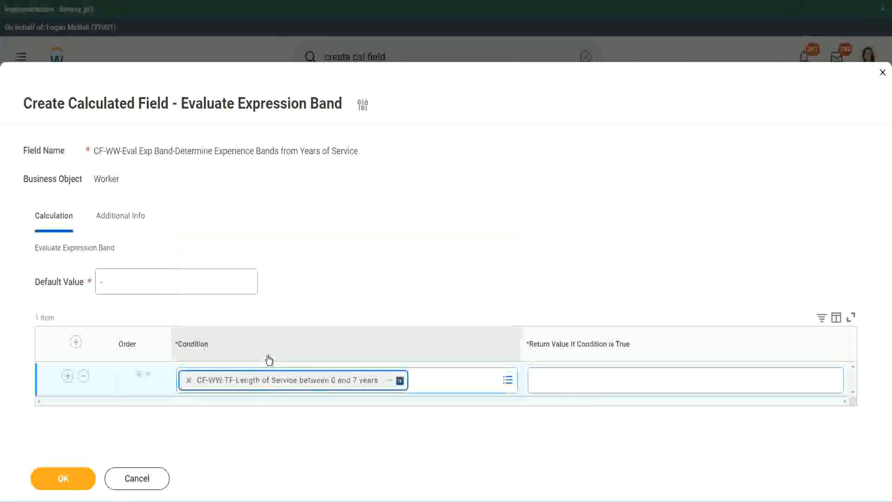
{"action": "left_click", "coordinate": [563, 372]}
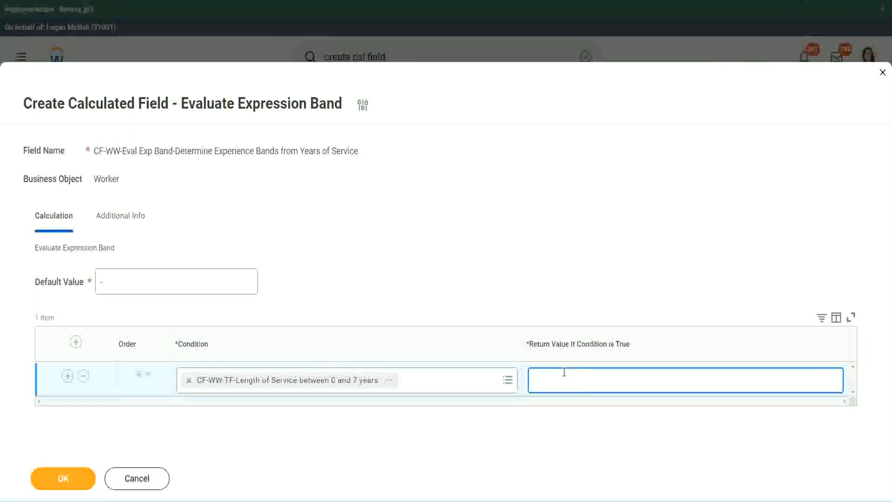
{"action": "type", "text": "Amateur"}
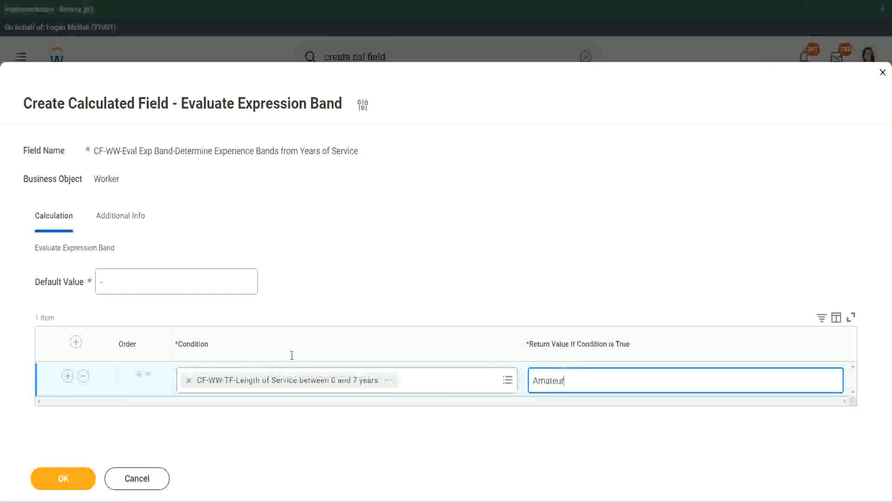
Step: Add three more condition rows below the Amateur row
{"action": "left_click", "coordinate": [68, 376]}
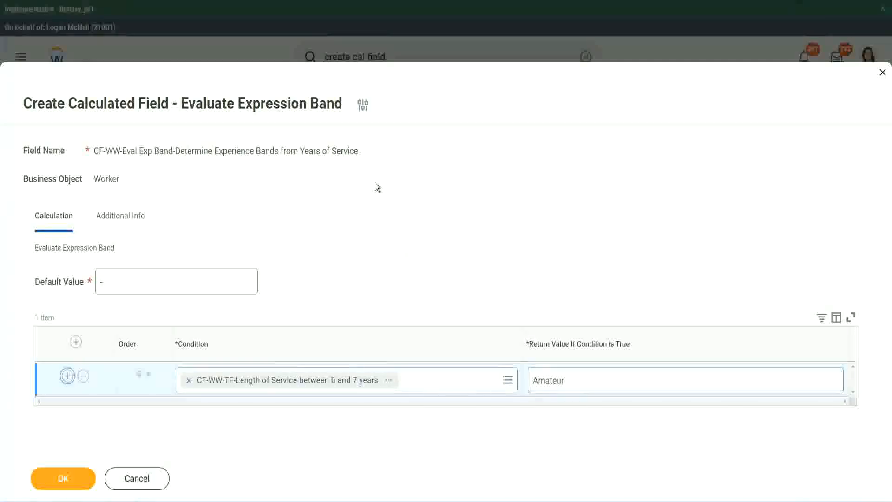
{"action": "left_click", "coordinate": [67, 411]}
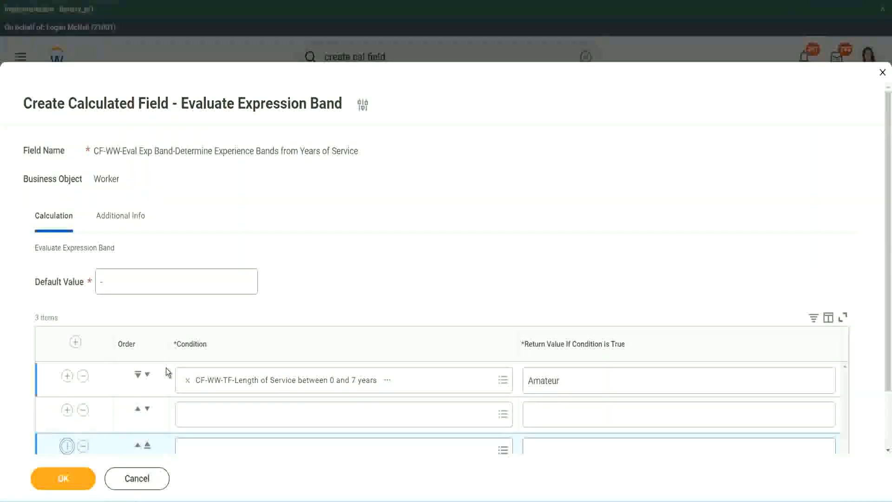
{"action": "scroll", "coordinate": [166, 369], "scroll_direction": "down", "scroll_amount": 2}
{"action": "left_click", "coordinate": [67, 378]}
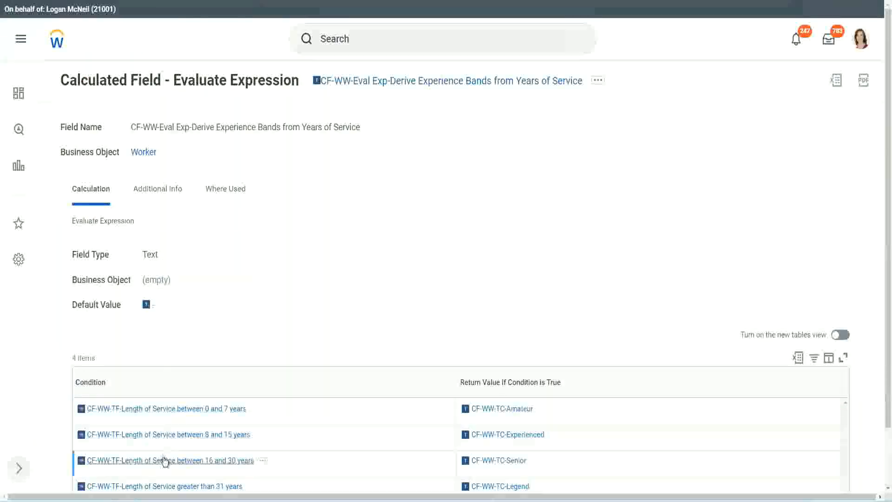
Step: Copy CF-WW-TF-Length of Service between 16 and 30 years into the second row's condition and move that row down to third place
{"action": "right_click", "coordinate": [163, 458]}
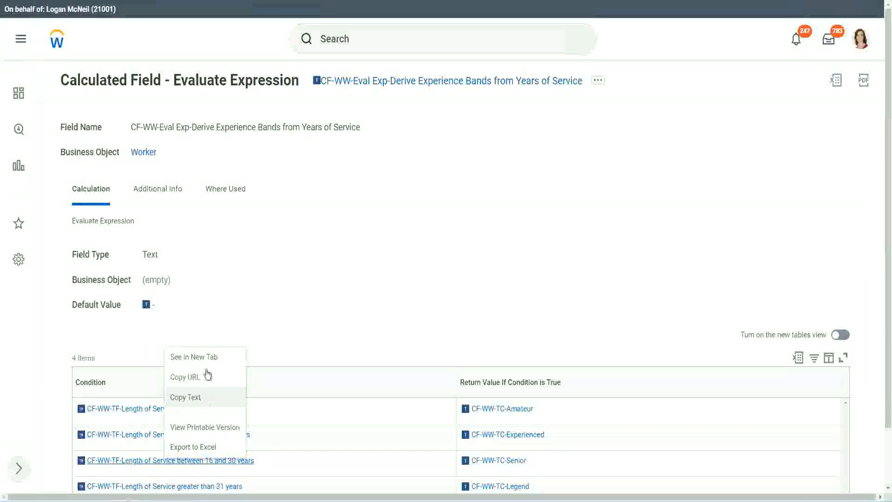
{"action": "left_click", "coordinate": [195, 376]}
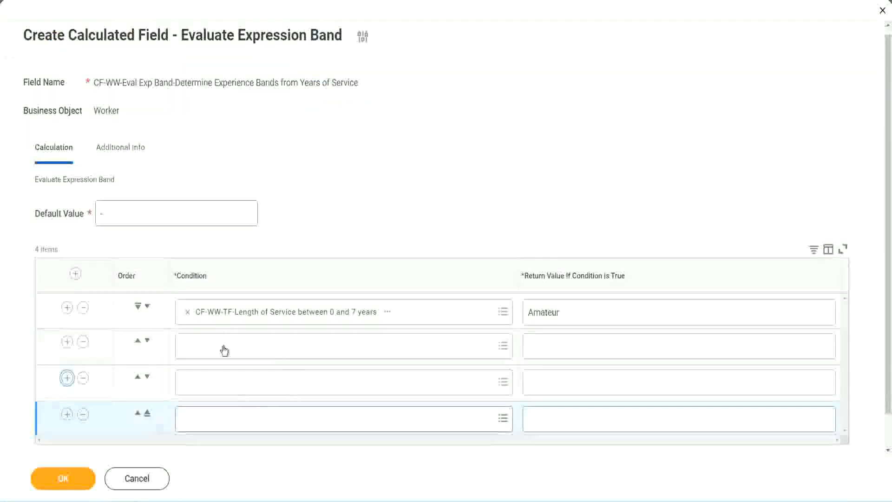
{"action": "left_click", "coordinate": [225, 344]}
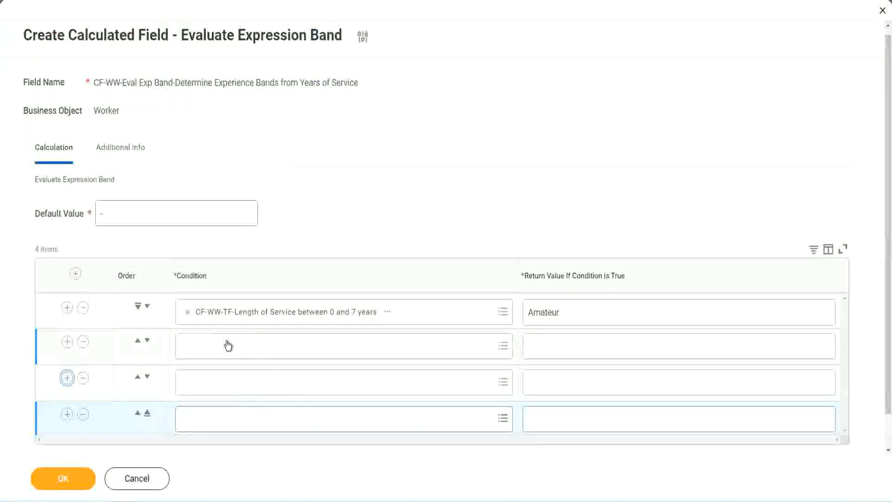
{"action": "key", "text": "ctrl+v"}
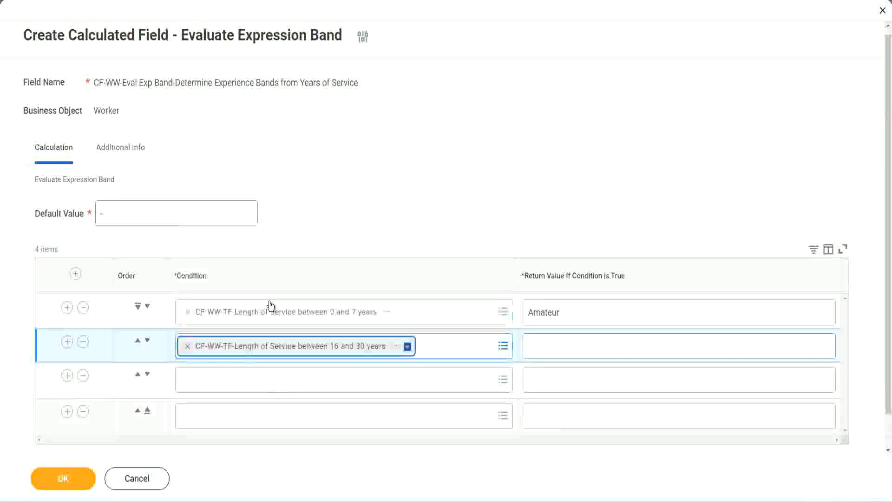
{"action": "left_click", "coordinate": [147, 341]}
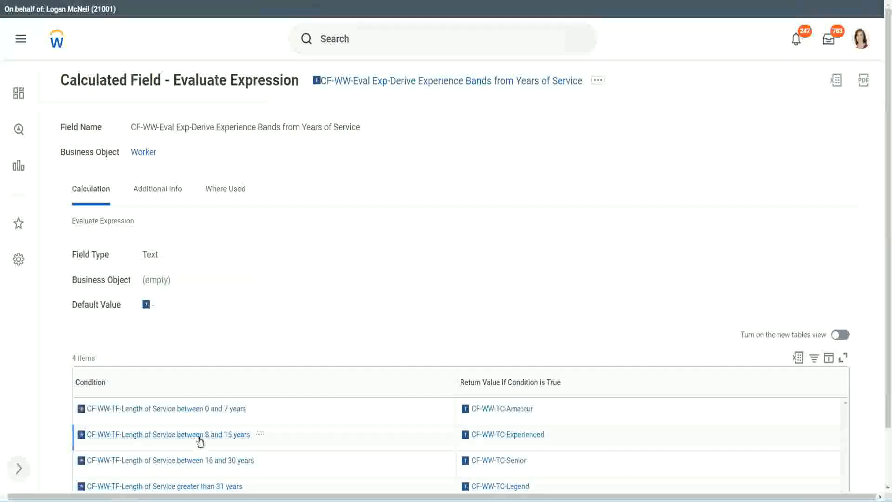
Step: Copy CF-WW-TF-Length of Service between 8 and 15 years from the existing field into the empty second row's condition
{"action": "right_click", "coordinate": [200, 439]}
{"action": "left_click", "coordinate": [228, 376]}
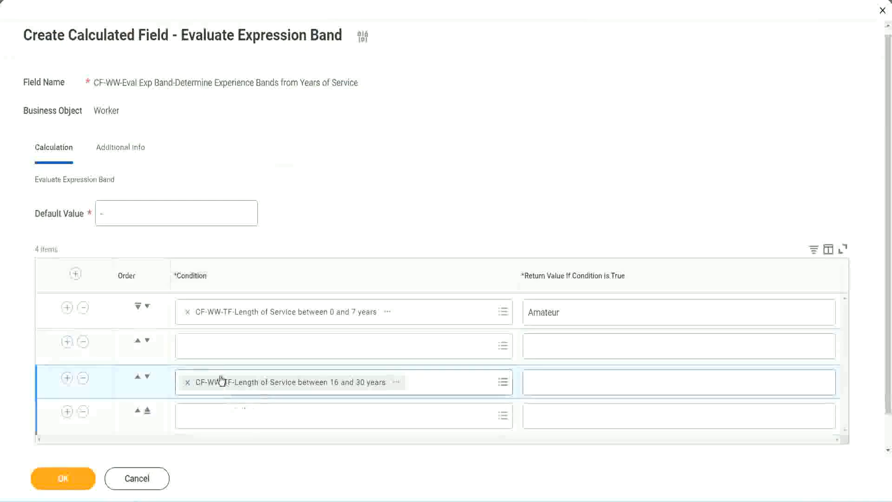
{"action": "left_click", "coordinate": [223, 355]}
{"action": "key", "text": "ctrl+v"}
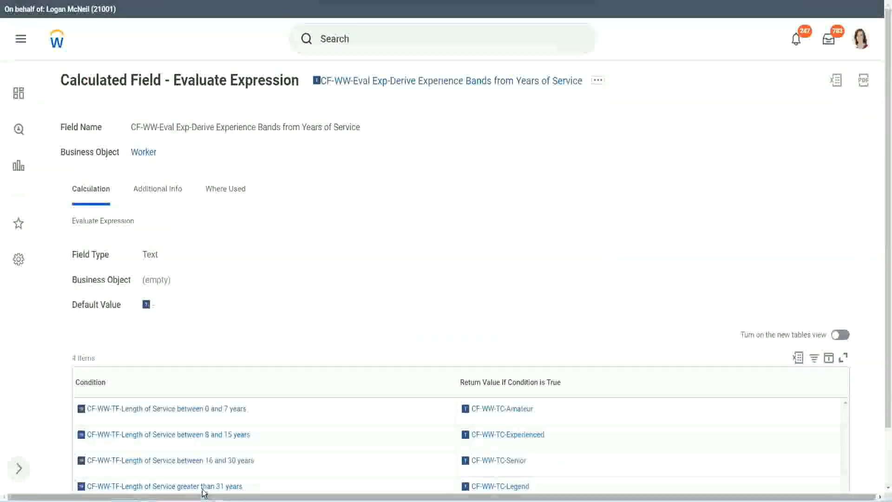
Step: Copy CF-WW-TF-Length of Service greater than 31 years from the existing field into the fourth row's condition and set its return value to Legend
{"action": "right_click", "coordinate": [255, 461]}
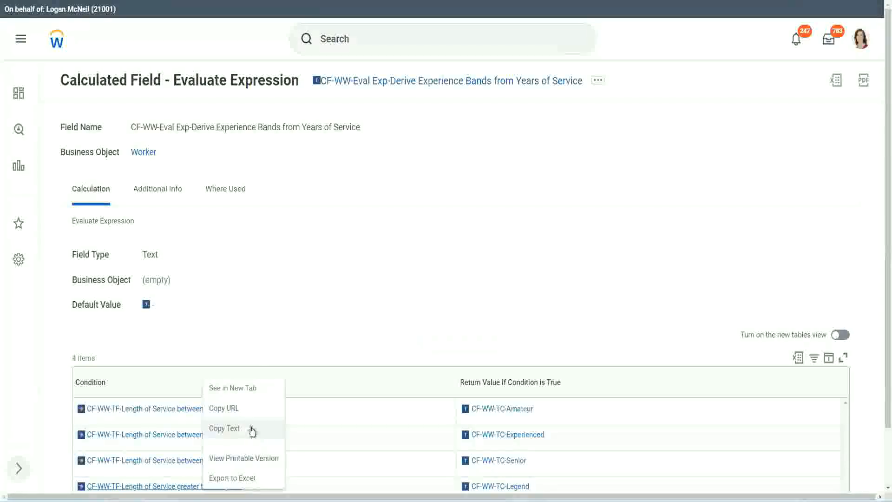
{"action": "left_click", "coordinate": [254, 434]}
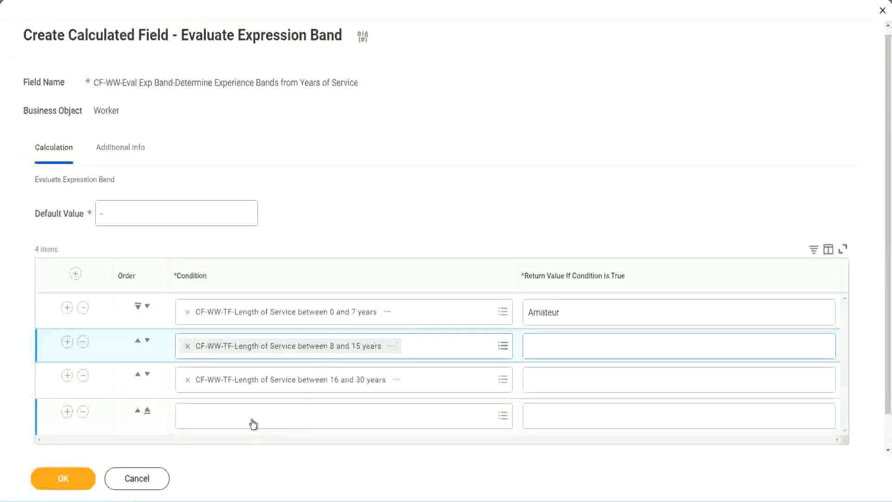
{"action": "left_click", "coordinate": [253, 423]}
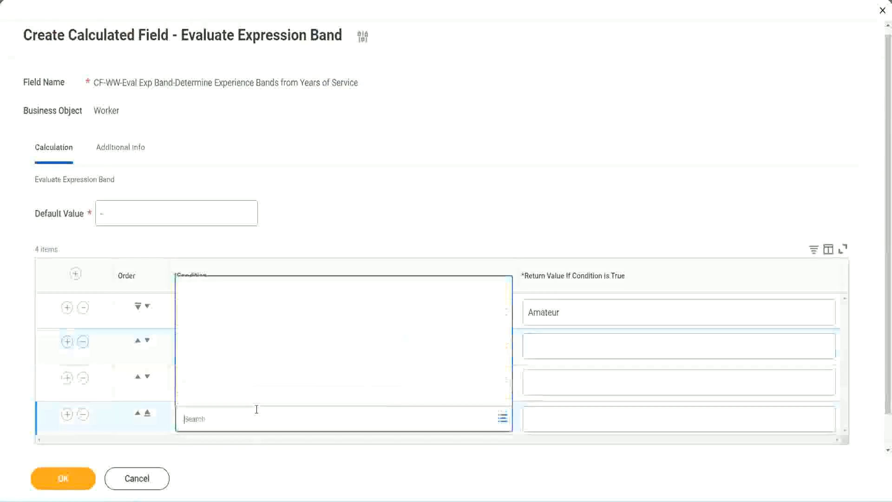
{"action": "key", "text": "ctrl+v"}
{"action": "key", "text": "Return"}
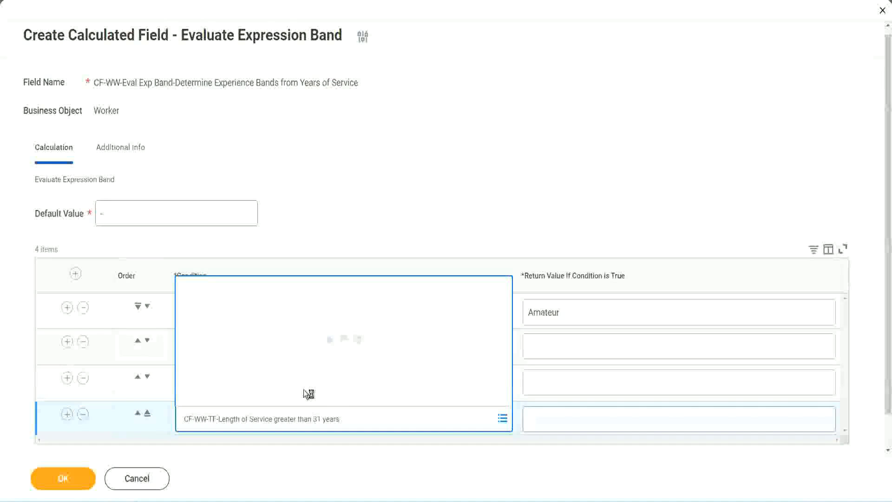
{"action": "left_click", "coordinate": [586, 419]}
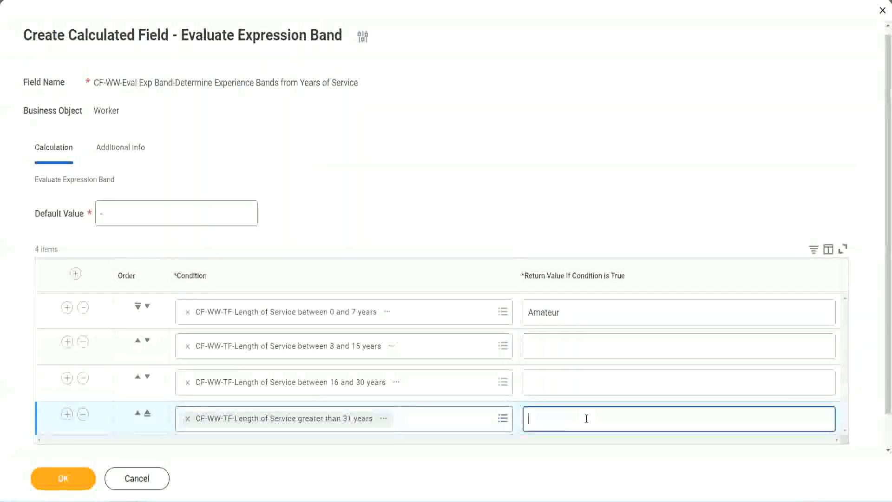
{"action": "type", "text": "Le"}
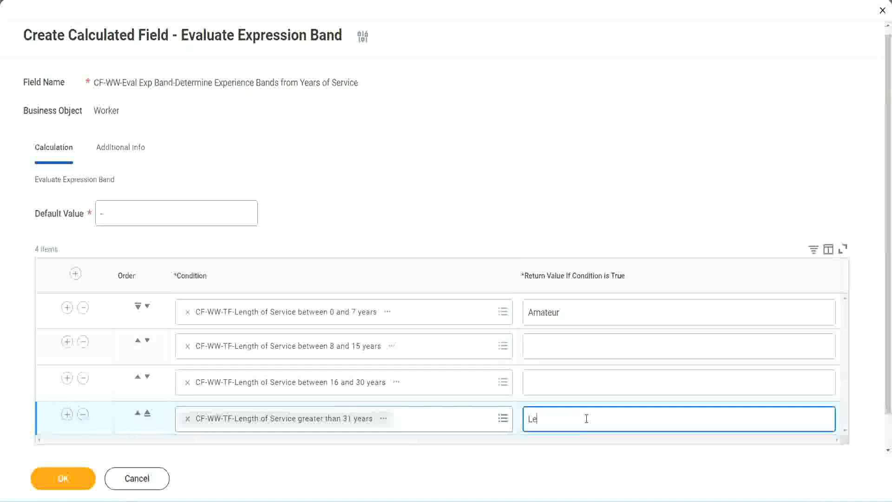
{"action": "type", "text": "gend"}
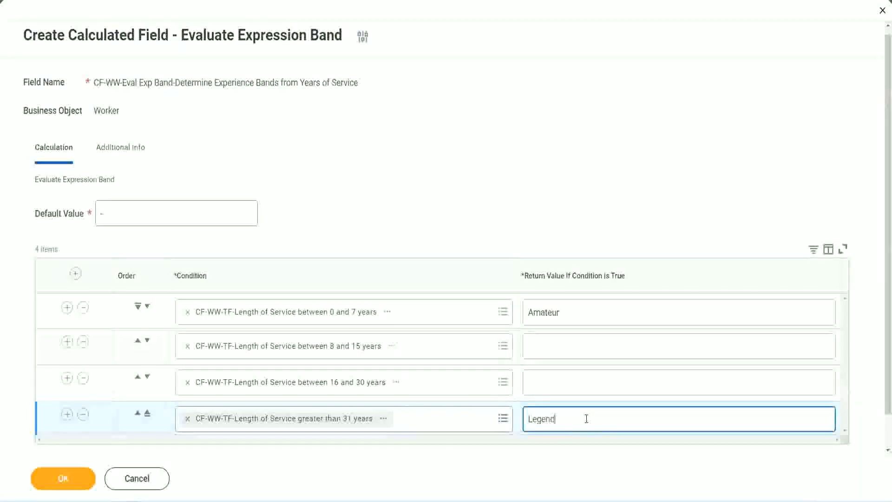
Step: Set the return values to Senior for 16 to 30 years and Experienced for 8 to 15 years, and save the calculated field
{"action": "left_click", "coordinate": [548, 381]}
{"action": "type", "text": "Senior"}
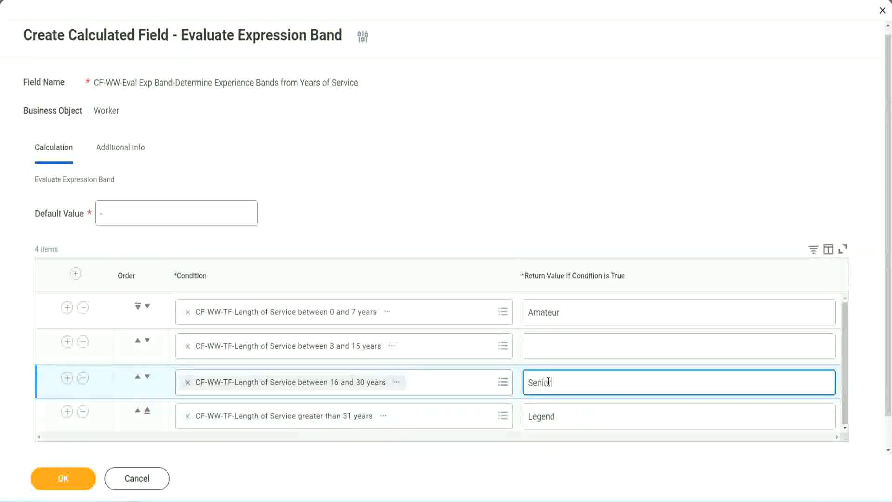
{"action": "left_click", "coordinate": [561, 346]}
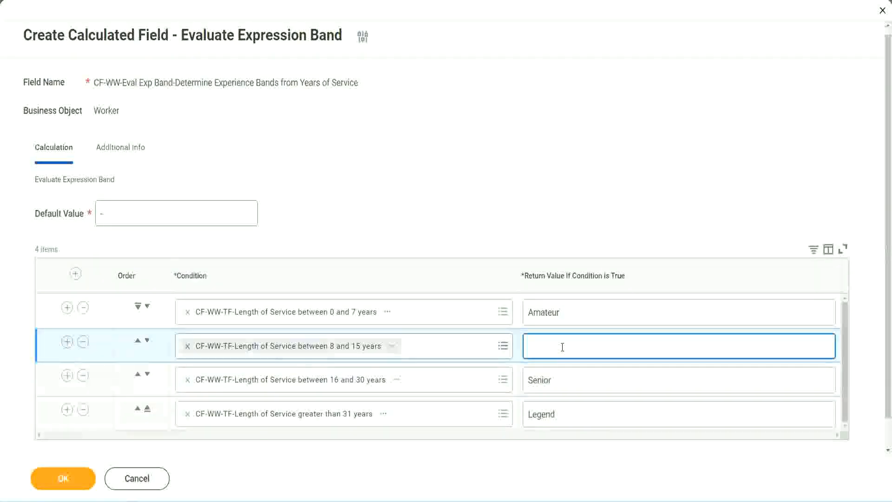
{"action": "type", "text": "Experienced"}
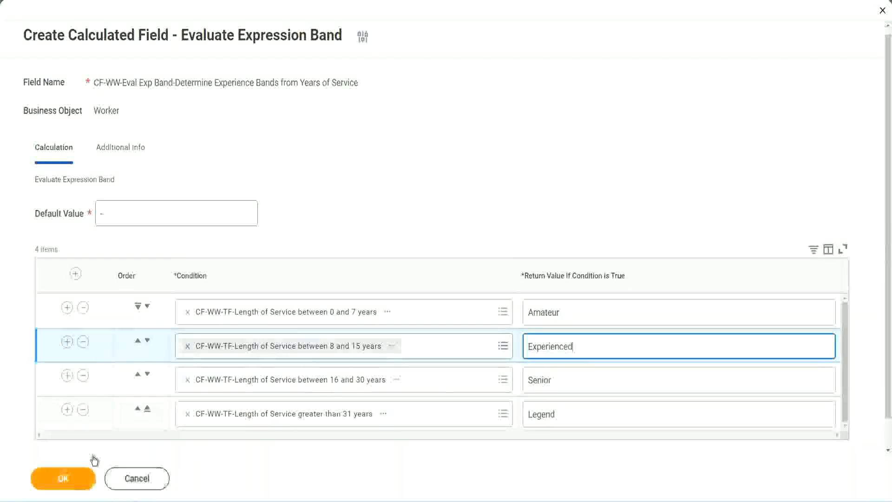
{"action": "left_click", "coordinate": [86, 474]}
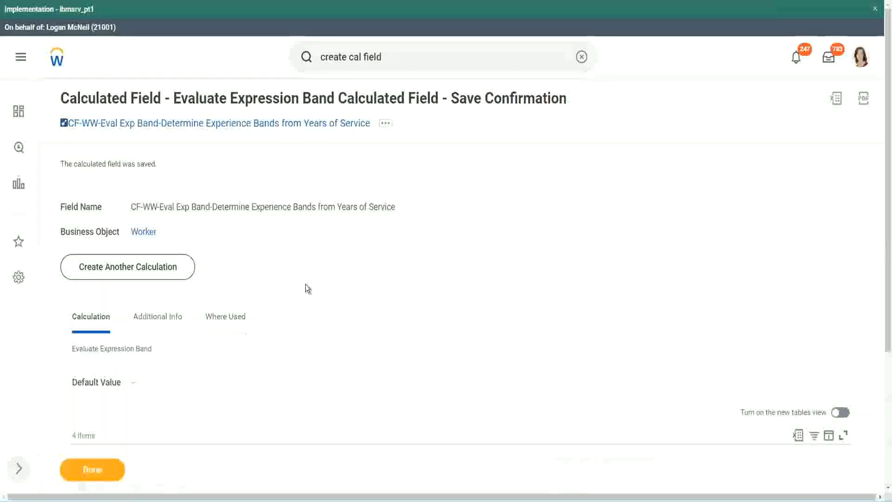
Step: Check the return value of each saved condition and copy the new calculated field's name
{"action": "scroll", "coordinate": [305, 285], "scroll_direction": "down", "scroll_amount": 3}
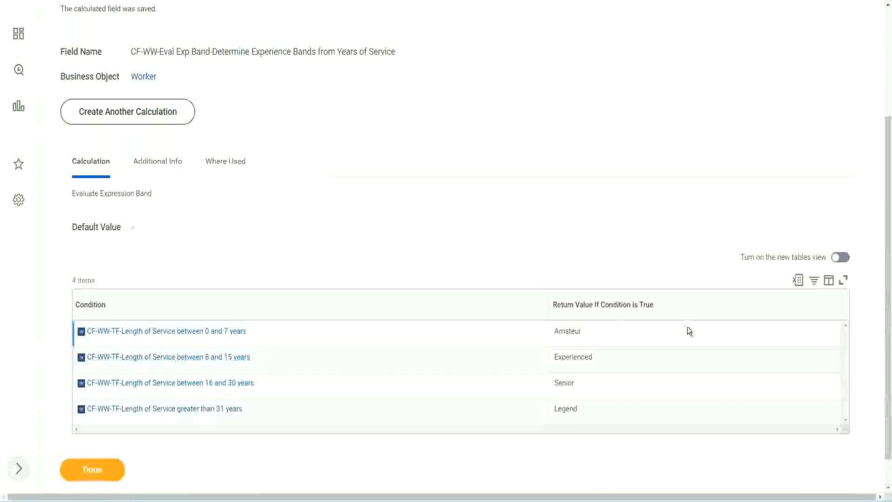
{"action": "double_click", "coordinate": [571, 329]}
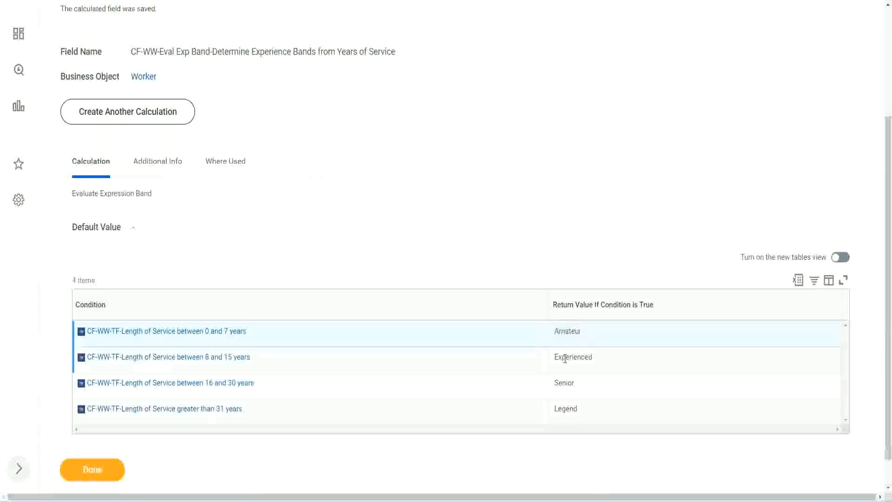
{"action": "double_click", "coordinate": [568, 357]}
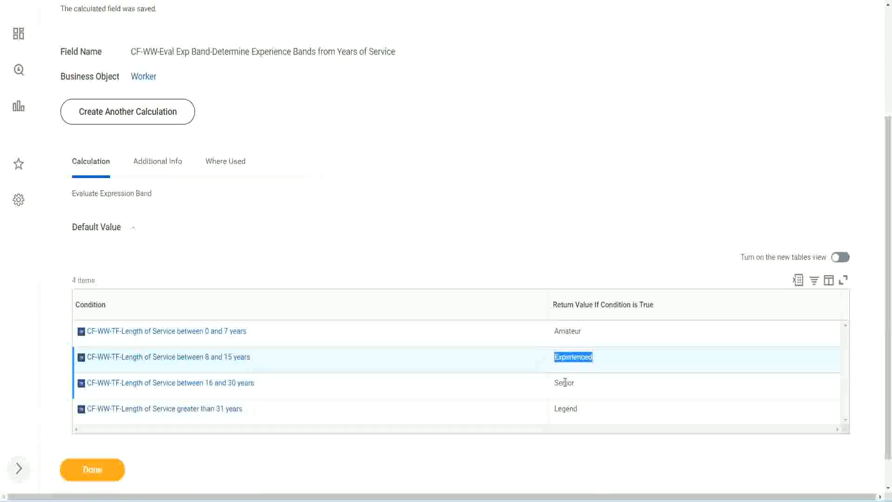
{"action": "double_click", "coordinate": [564, 382]}
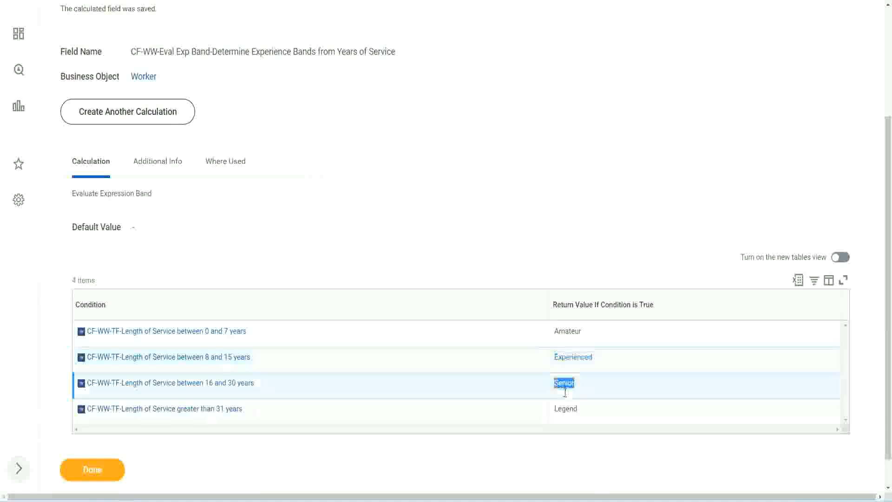
{"action": "left_click", "coordinate": [567, 407]}
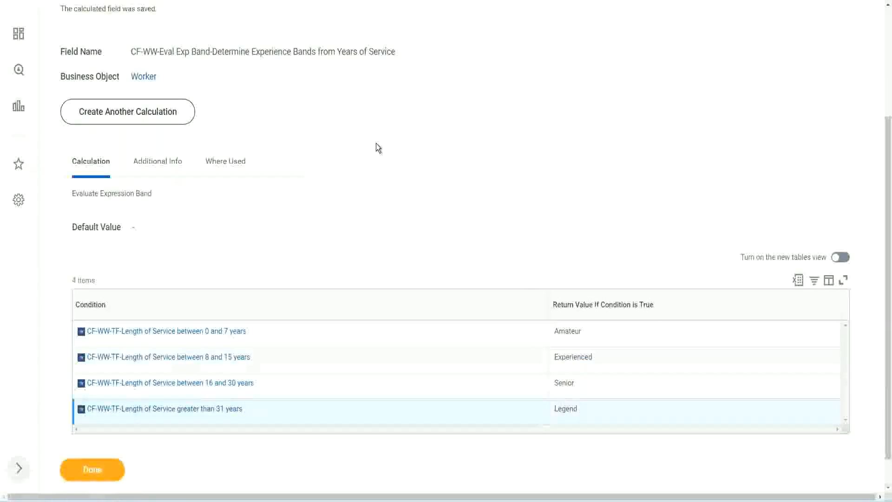
{"action": "scroll", "coordinate": [377, 147], "scroll_direction": "up", "scroll_amount": 3}
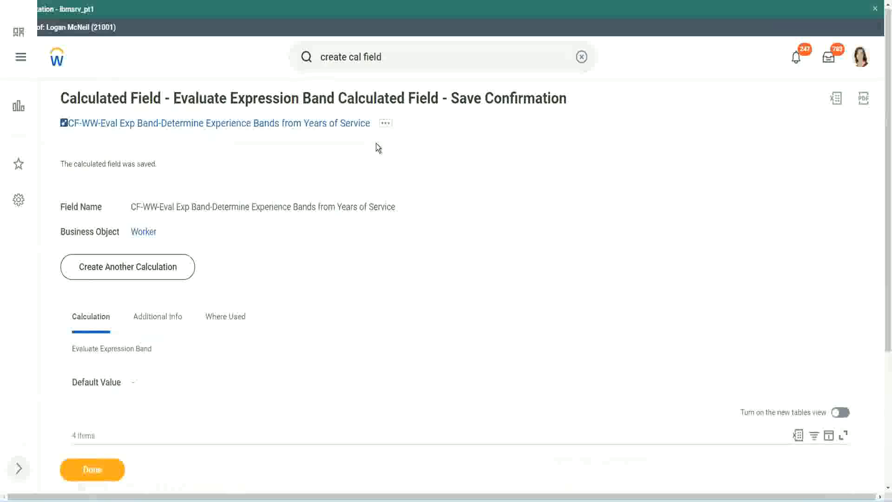
{"action": "right_click", "coordinate": [292, 126]}
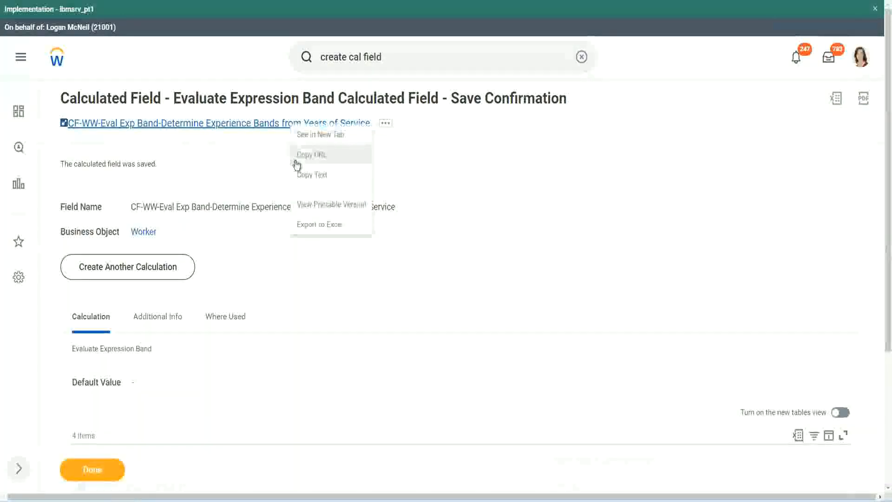
{"action": "left_click", "coordinate": [309, 176]}
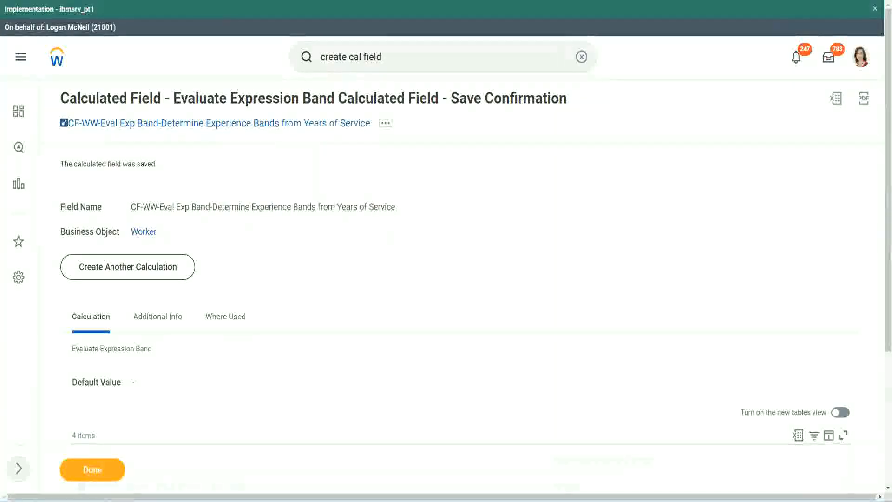
Step: Review the saved conditions and return values alongside the calculated field functions slide and the experience band notes in Notepad++
{"action": "scroll", "coordinate": [294, 359], "scroll_direction": "down", "scroll_amount": 2}
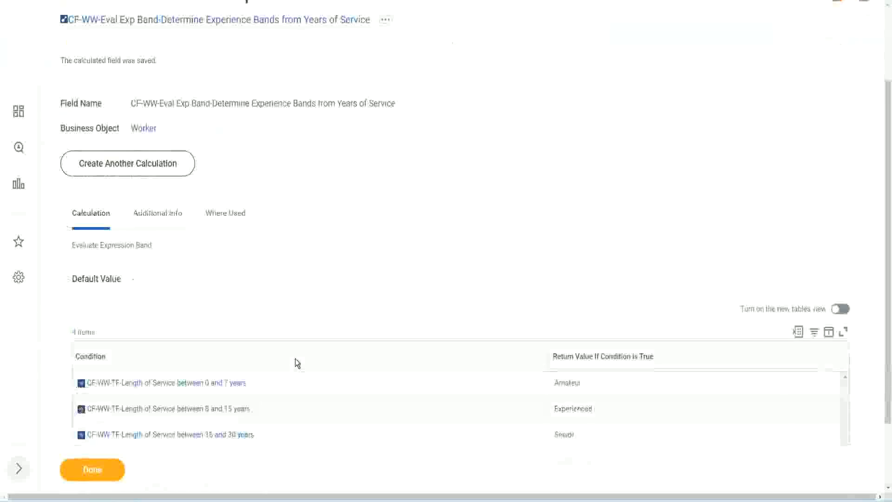
{"action": "scroll", "coordinate": [294, 359], "scroll_direction": "down", "scroll_amount": 1}
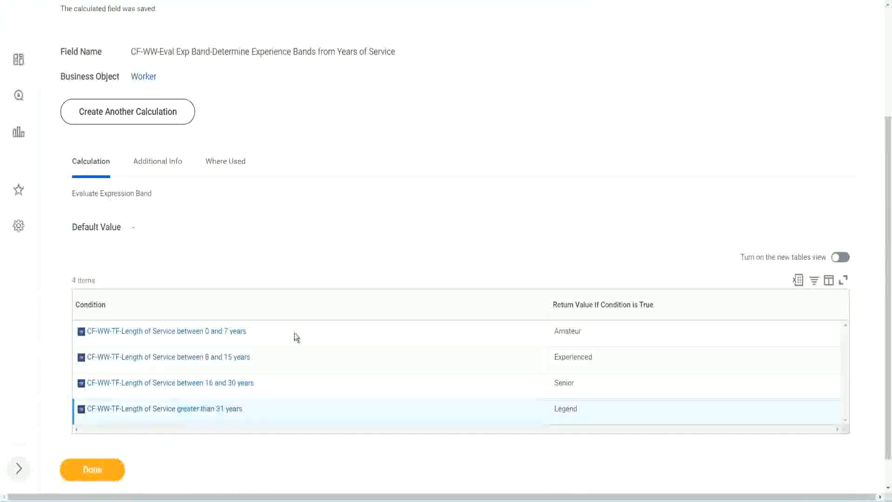
{"action": "scroll", "coordinate": [302, 327], "scroll_direction": "down", "scroll_amount": 1}
{"action": "scroll", "coordinate": [310, 210], "scroll_direction": "up", "scroll_amount": 2}
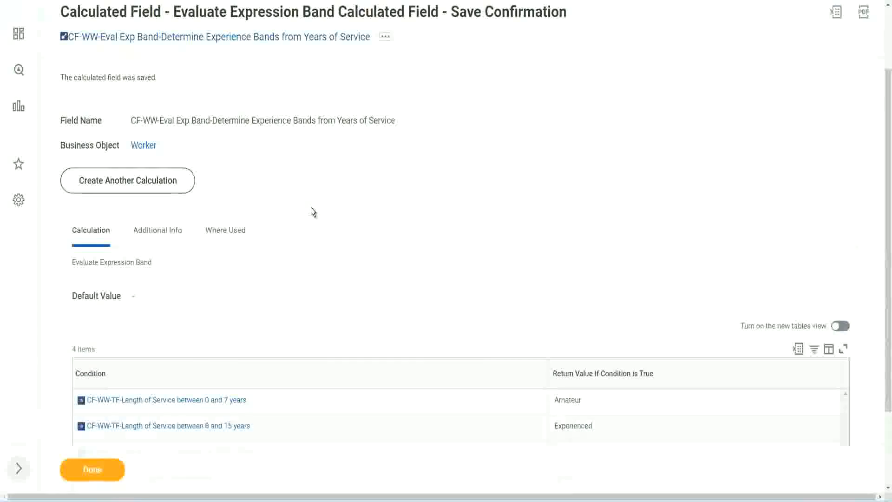
{"action": "scroll", "coordinate": [311, 208], "scroll_direction": "down", "scroll_amount": 2}
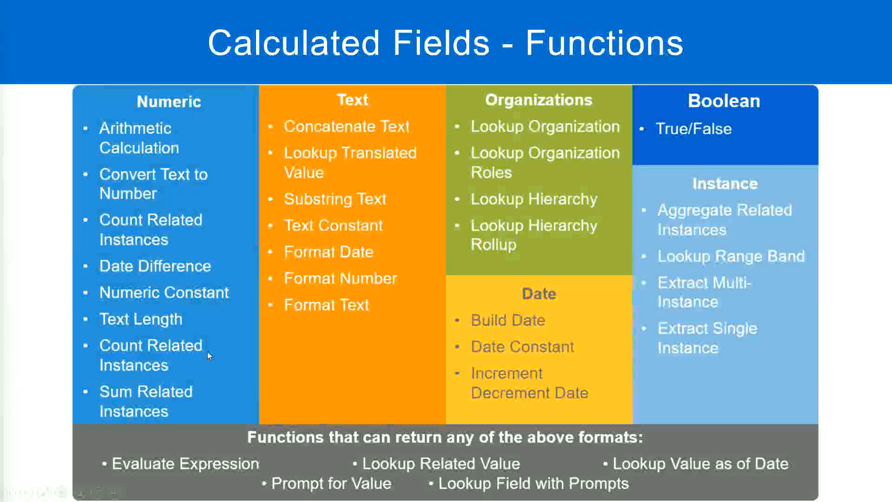
{"action": "key", "text": "alt+Tab"}
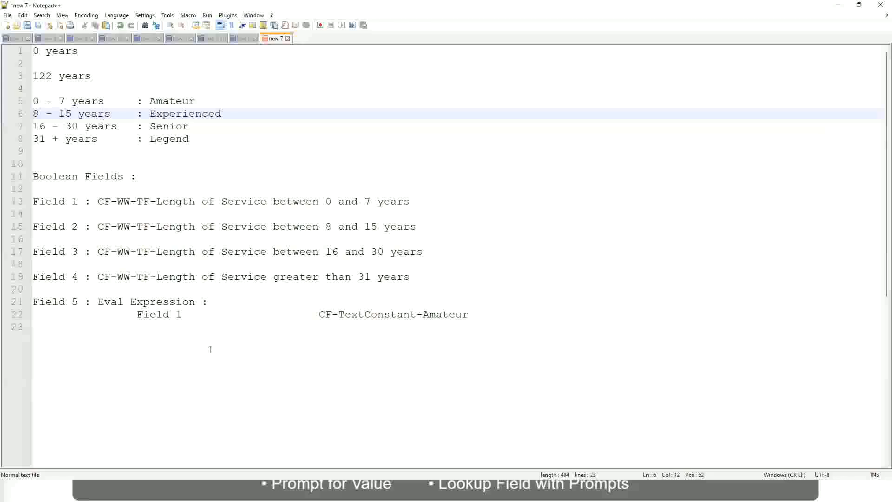
{"action": "key", "text": "alt+Tab"}
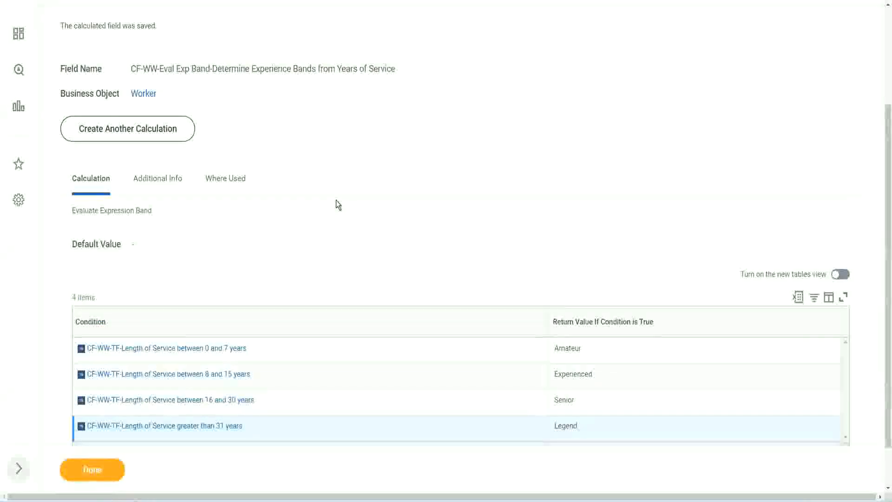
{"action": "scroll", "coordinate": [336, 200], "scroll_direction": "up", "scroll_amount": 3}
{"action": "scroll", "coordinate": [336, 199], "scroll_direction": "down", "scroll_amount": 4}
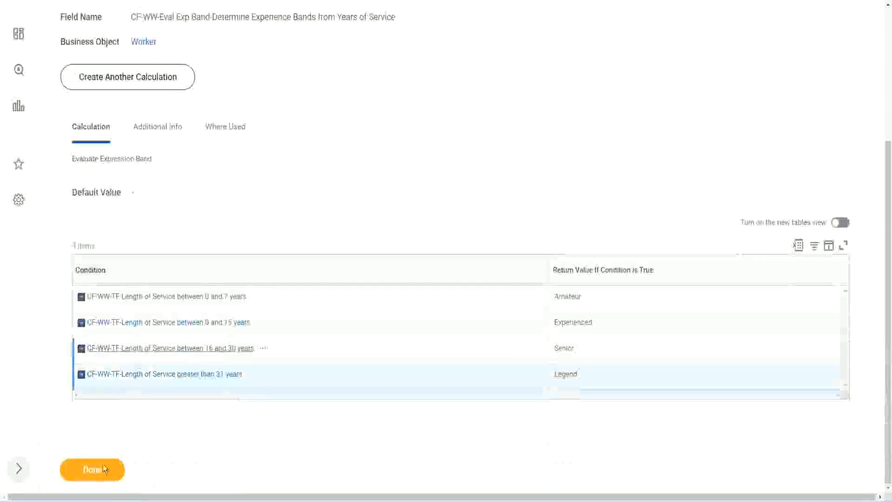
Step: Close the calculated field's save confirmation and open the WW Employee Details custom report for editing
{"action": "left_click", "coordinate": [103, 468]}
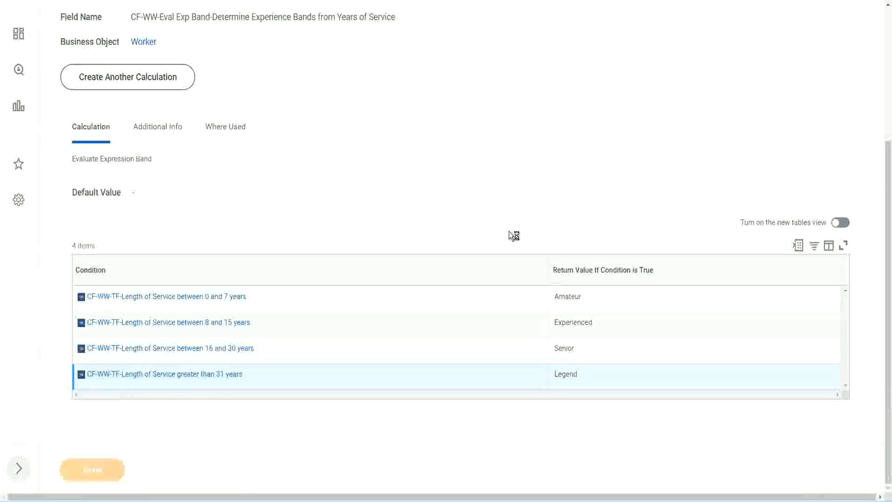
{"action": "scroll", "coordinate": [400, 207], "scroll_direction": "down", "scroll_amount": 3}
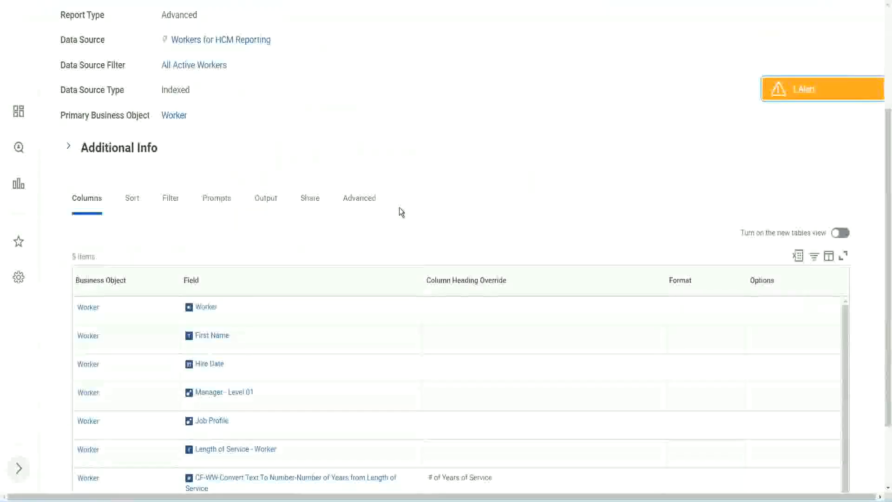
{"action": "scroll", "coordinate": [400, 207], "scroll_direction": "up", "scroll_amount": 3}
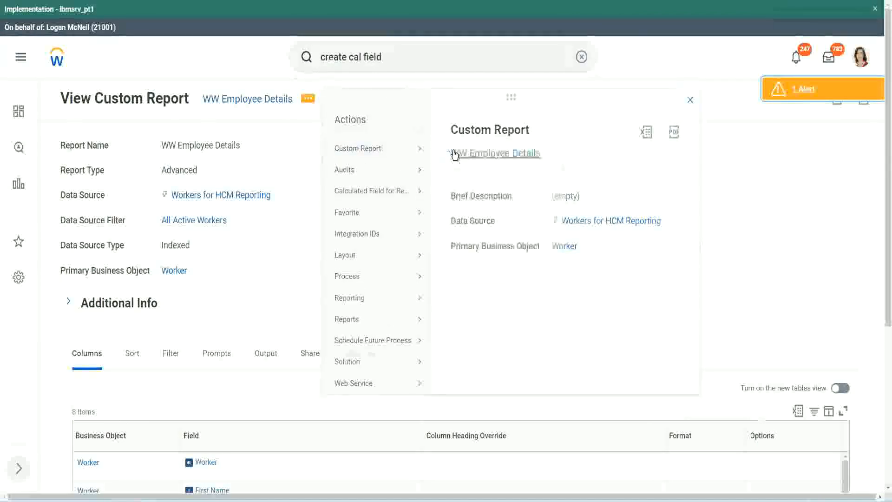
{"action": "left_click", "coordinate": [454, 153]}
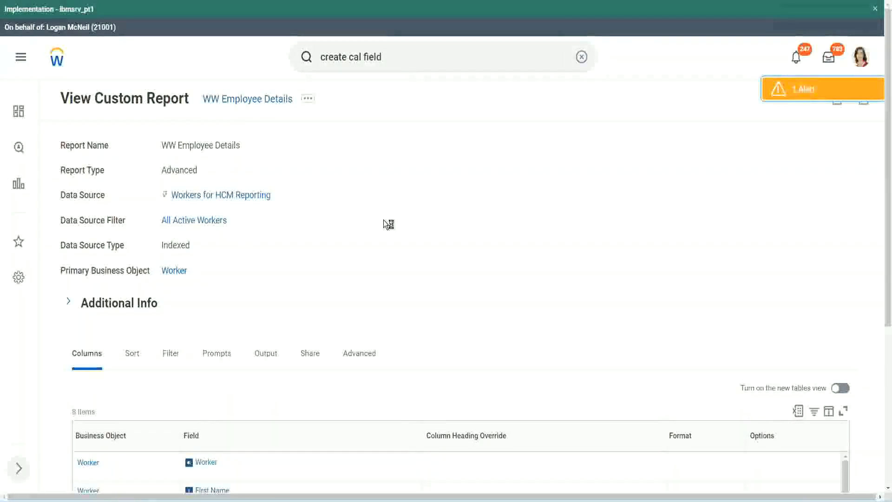
{"action": "scroll", "coordinate": [383, 219], "scroll_direction": "down", "scroll_amount": 1}
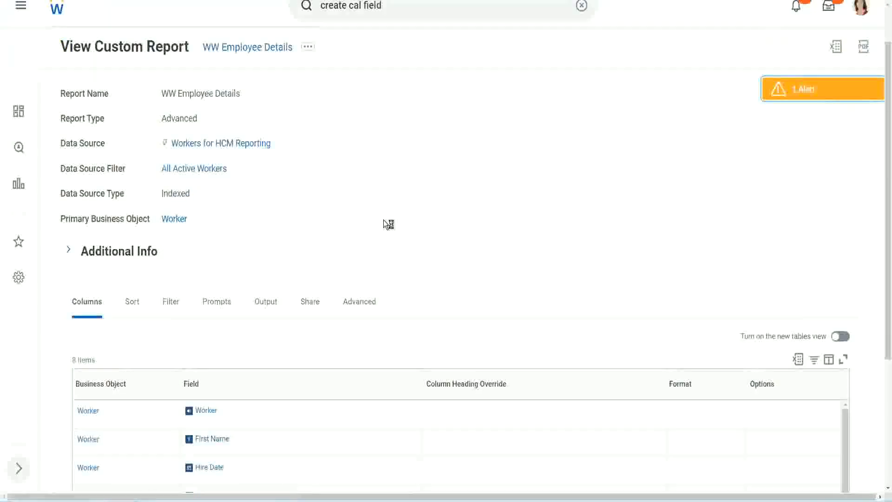
{"action": "scroll", "coordinate": [383, 219], "scroll_direction": "down", "scroll_amount": 4}
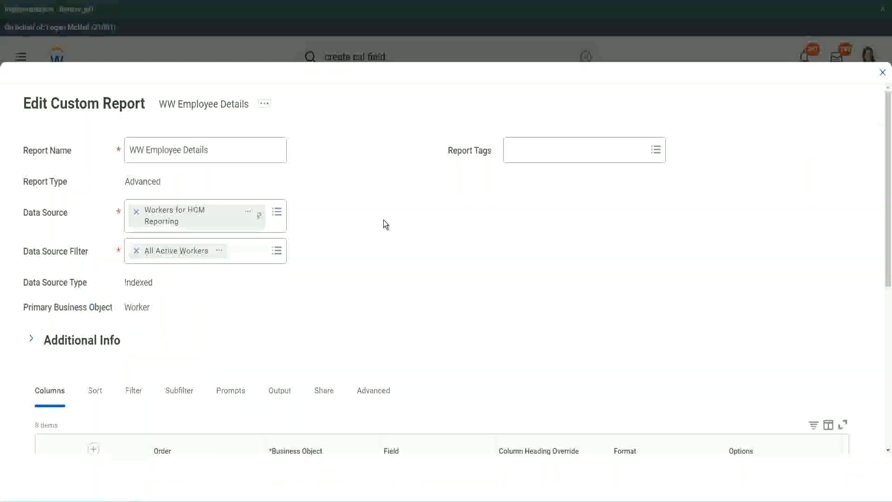
Step: Add a new column row below the Experience Bands row in the report's columns
{"action": "scroll", "coordinate": [383, 224], "scroll_direction": "down", "scroll_amount": 8}
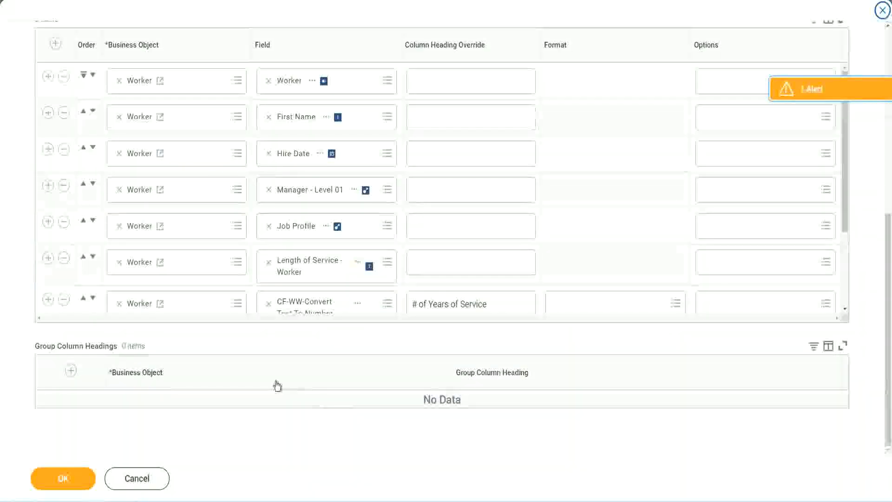
{"action": "scroll", "coordinate": [159, 258], "scroll_direction": "down", "scroll_amount": 3}
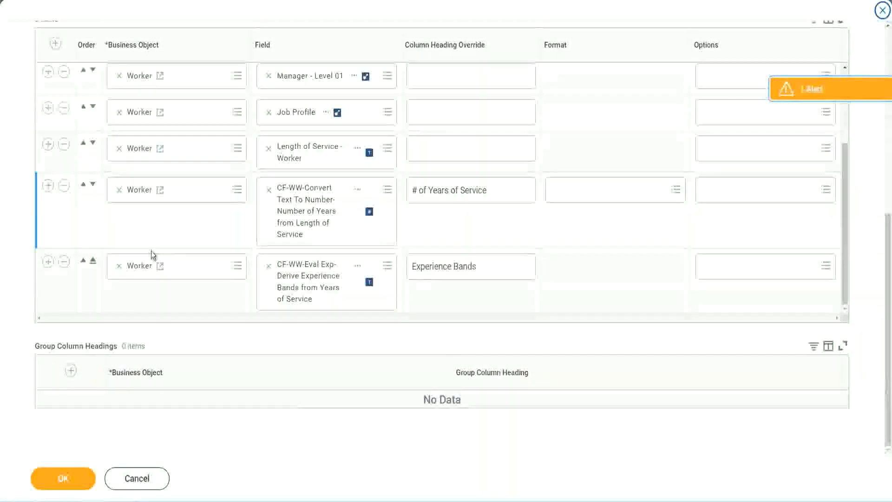
{"action": "left_click", "coordinate": [48, 261]}
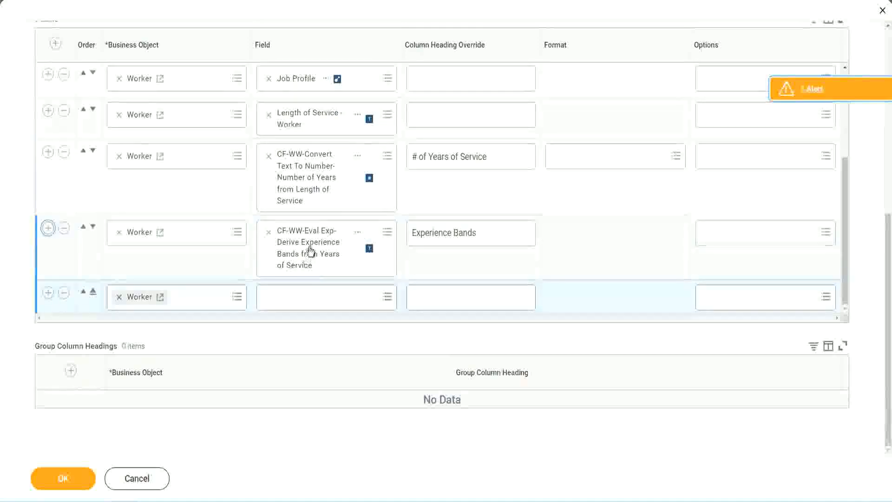
Step: Copy the name CF-WW-Eval Exp-Derive Experience Bands from Years of Service into the new column row's field search
{"action": "right_click", "coordinate": [309, 250]}
{"action": "left_click", "coordinate": [336, 300]}
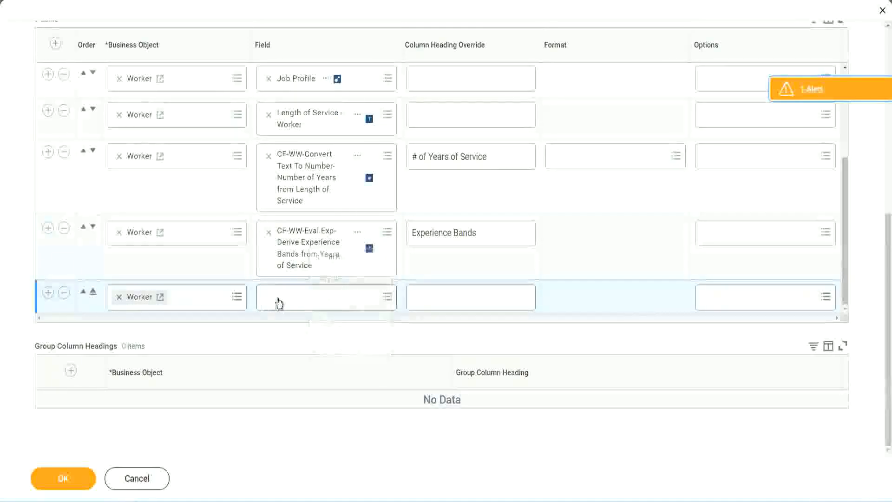
{"action": "left_click", "coordinate": [332, 302]}
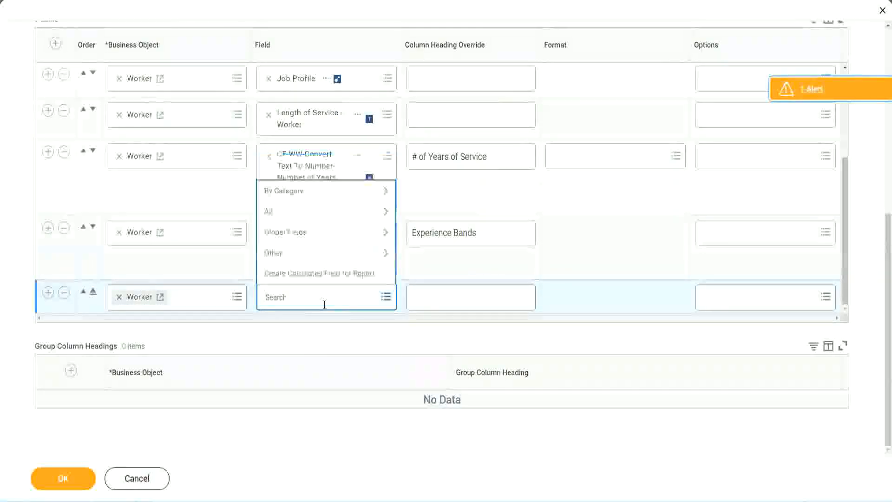
{"action": "type", "text": "Experience Bands from Years of Service"}
Step: Shorten the field search to CF-WW-Eval Exp Band and choose CF-WW-Eval Exp Band-Determine Experience Bands from Years of Service for the new row
{"action": "left_click_drag", "start_coordinate": [326, 294], "coordinate": [233, 295]}
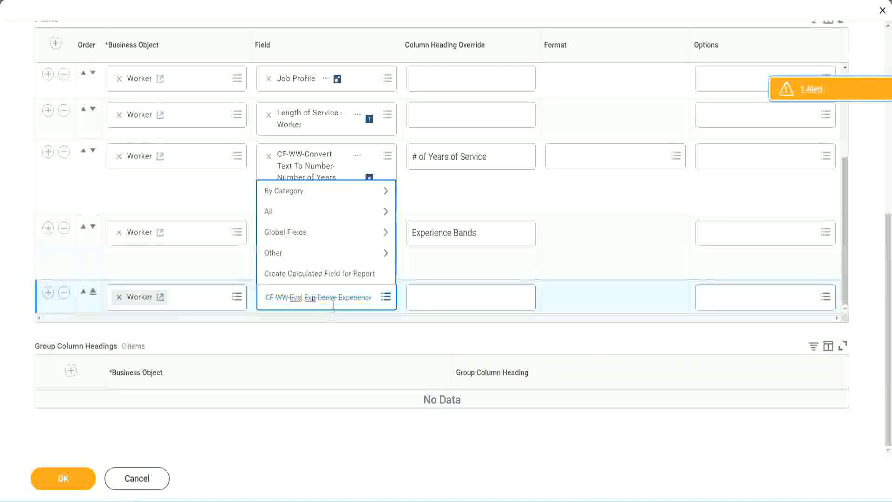
{"action": "type", "text": "Band"}
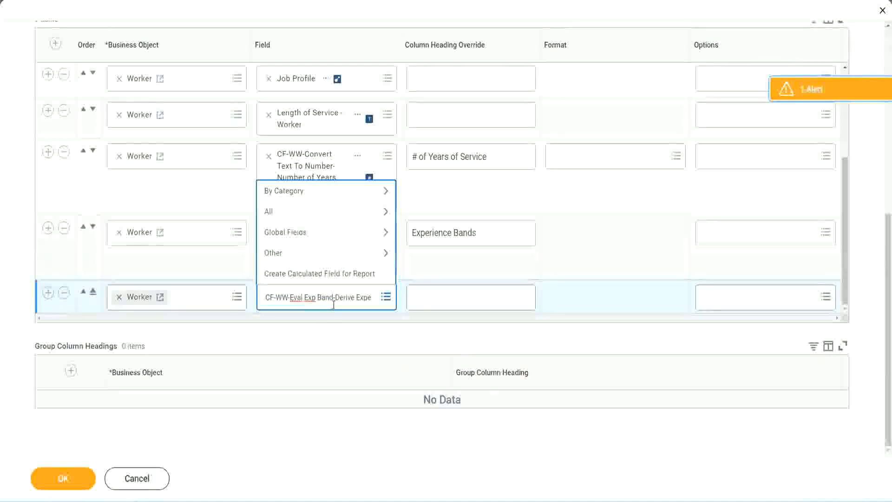
{"action": "key", "text": "Delete"}
{"action": "key", "text": "Delete"}
{"action": "key", "text": "Delete"}
{"action": "key", "text": "Delete"}
{"action": "key", "text": "Delete"}
{"action": "key", "text": "Delete"}
{"action": "key", "text": "Delete"}
{"action": "key", "text": "Delete"}
{"action": "key", "text": "Delete"}
{"action": "key", "text": "Delete"}
{"action": "key", "text": "Delete"}
{"action": "key", "text": "Delete"}
{"action": "key", "text": "Delete"}
{"action": "key", "text": "Delete"}
{"action": "key", "text": "Delete"}
{"action": "key", "text": "Delete"}
{"action": "key", "text": "Delete"}
{"action": "key", "text": "Delete"}
{"action": "key", "text": "Delete"}
{"action": "key", "text": "Delete"}
{"action": "key", "text": "Delete"}
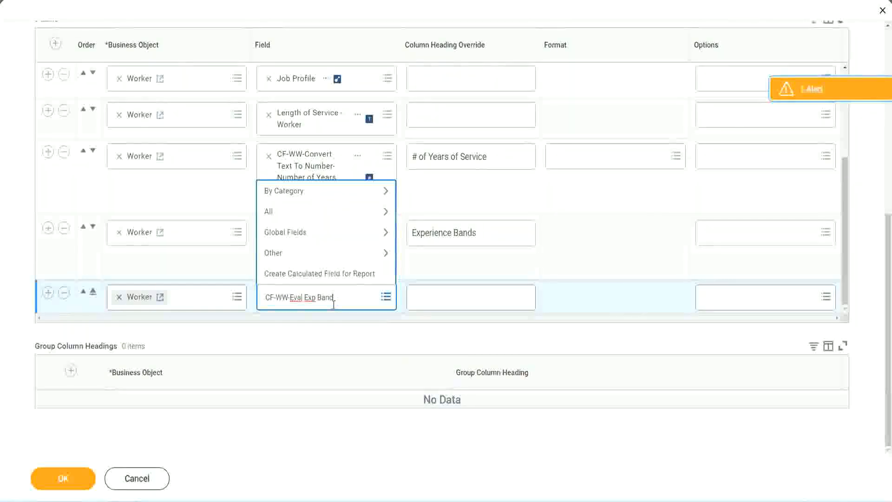
{"action": "key", "text": "Return"}
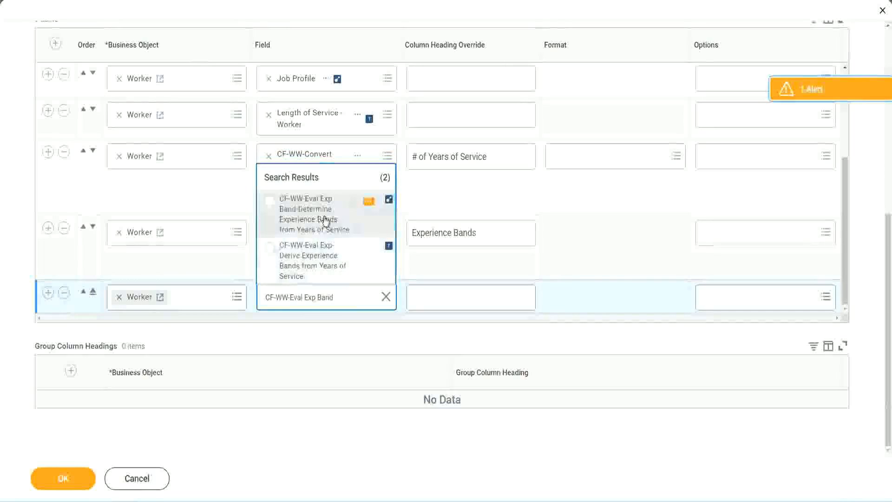
{"action": "left_click", "coordinate": [325, 220]}
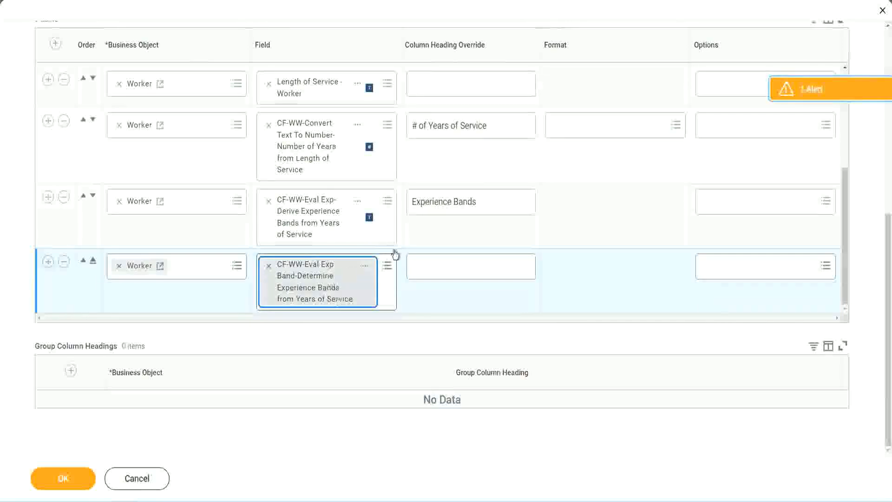
Step: Copy the Experience Bands heading to the new row and extend its column heading override to "Experience Bands (Eval Exp Bands)"
{"action": "left_click", "coordinate": [491, 202]}
{"action": "key", "text": "ctrl+c"}
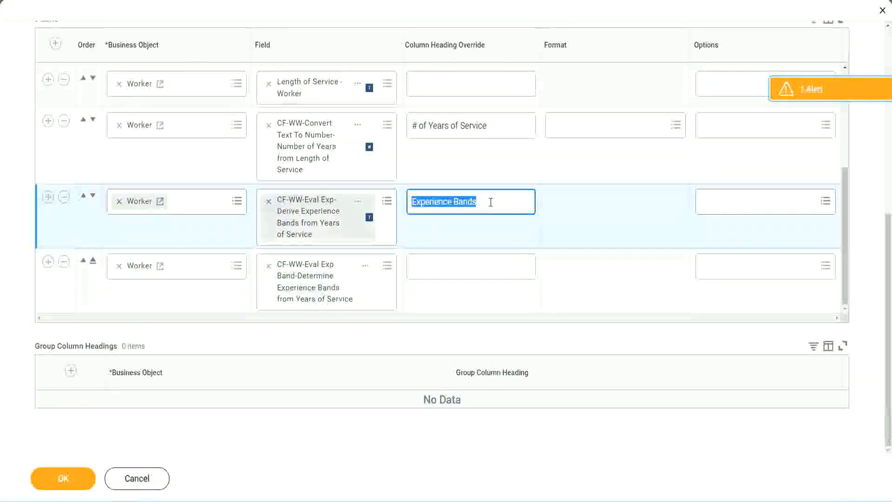
{"action": "left_click", "coordinate": [432, 266]}
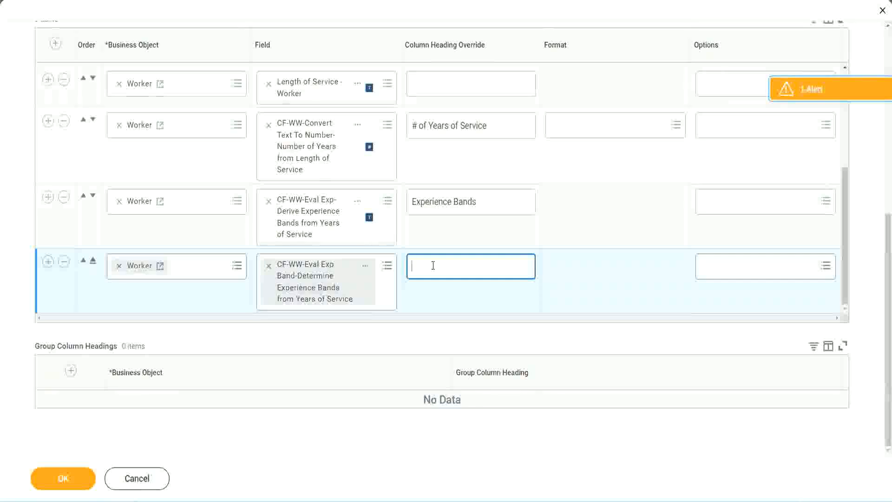
{"action": "key", "text": "ctrl+v"}
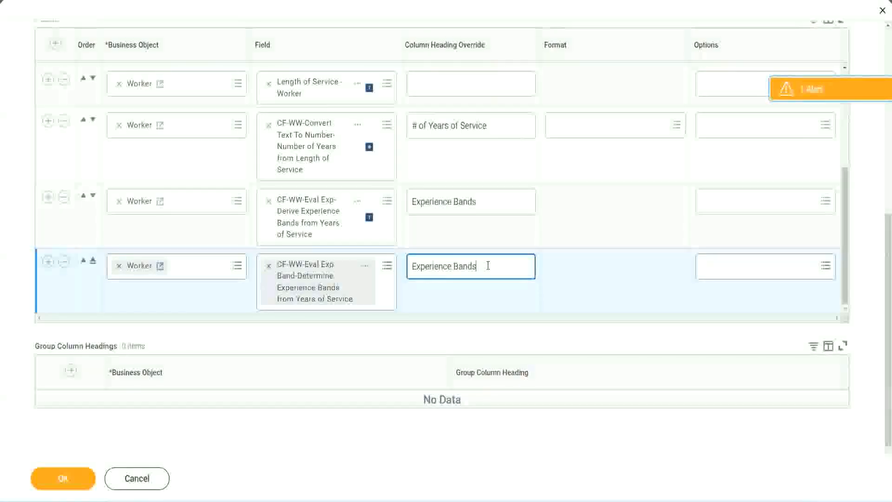
{"action": "type", "text": "("}
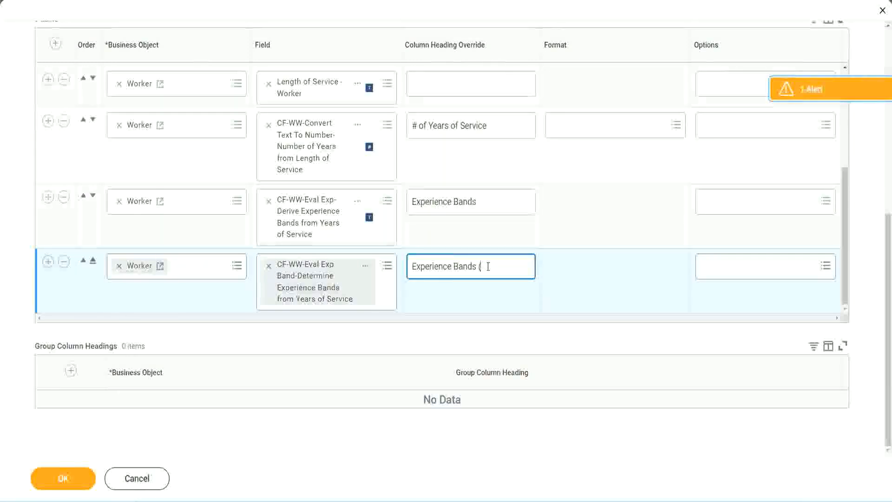
{"action": "type", "text": "Eval Exp"}
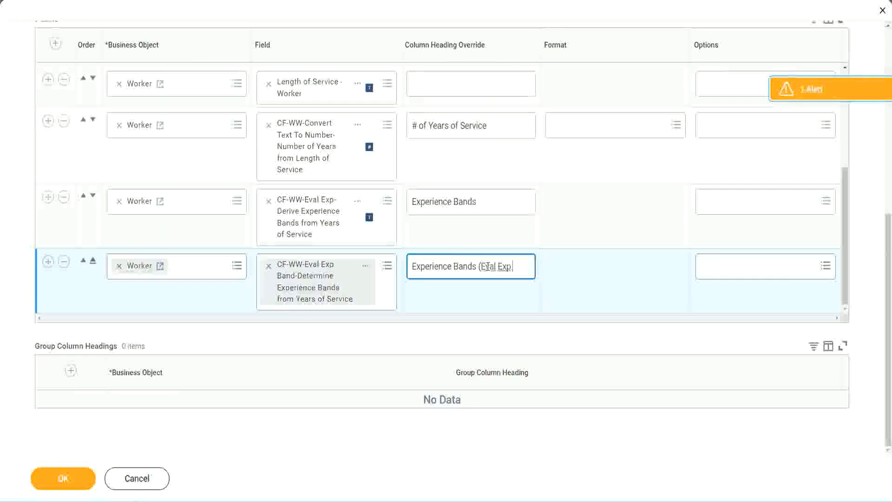
{"action": "type", "text": " Bands)"}
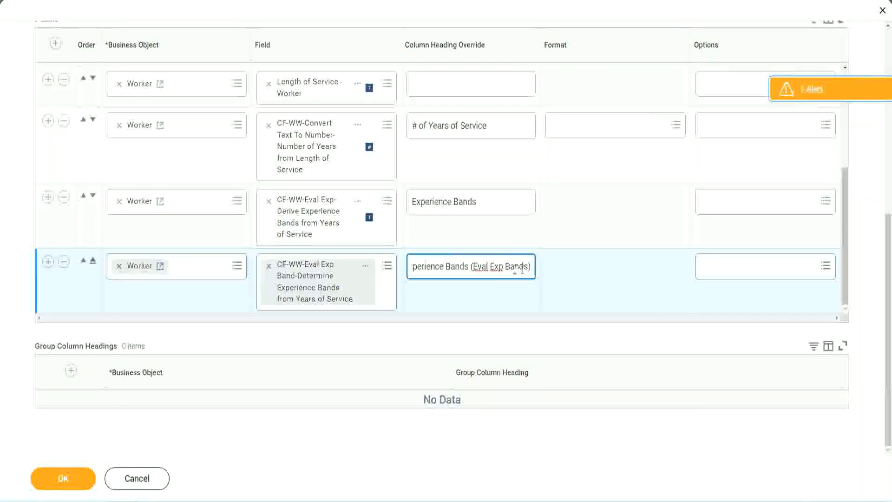
{"action": "double_click", "coordinate": [497, 266]}
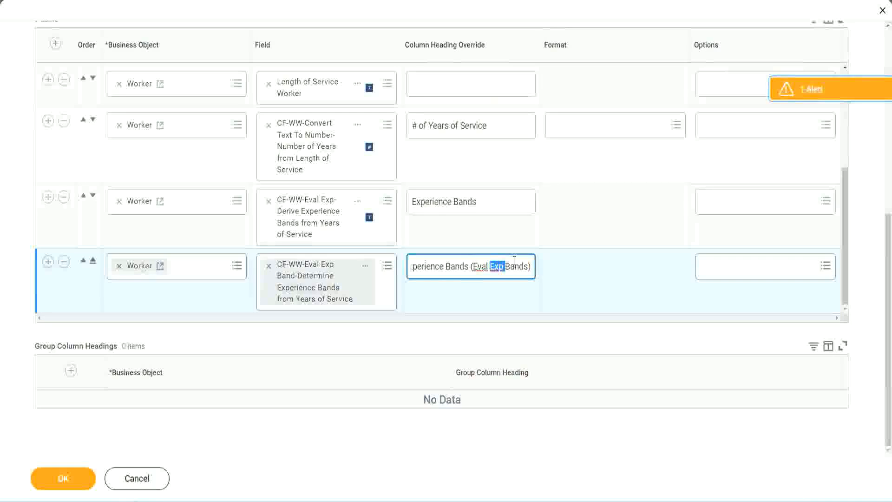
{"action": "left_click", "coordinate": [514, 262]}
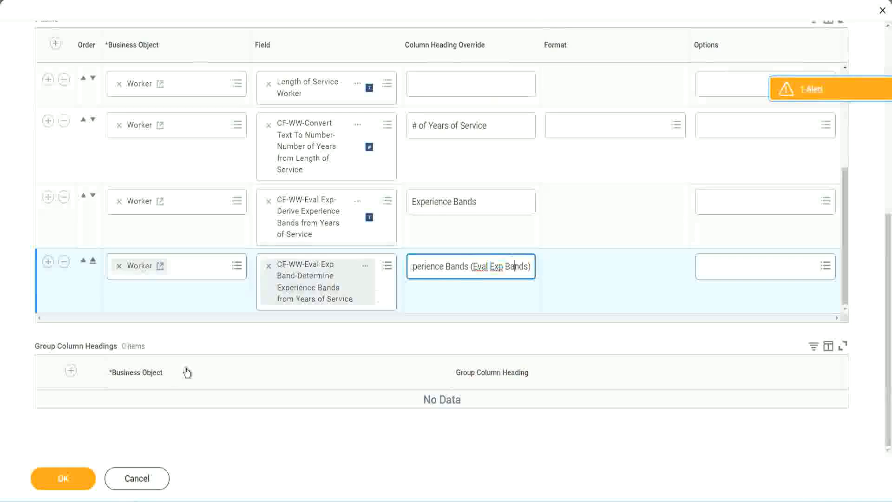
Step: Save the WW Employee Details report definition and run the report
{"action": "left_click", "coordinate": [68, 483]}
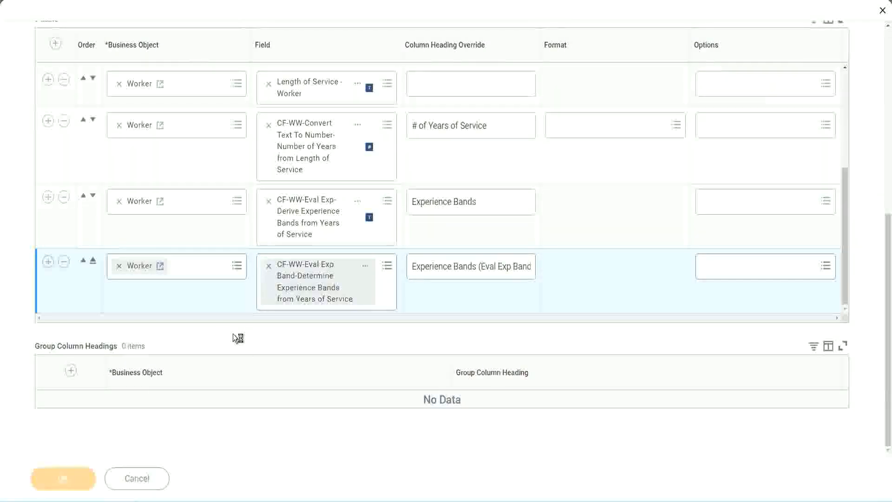
{"action": "left_click", "coordinate": [103, 471]}
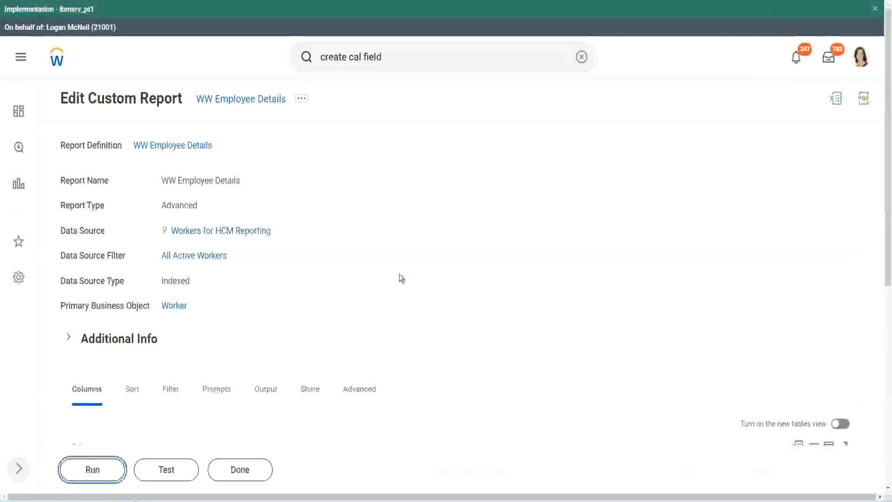